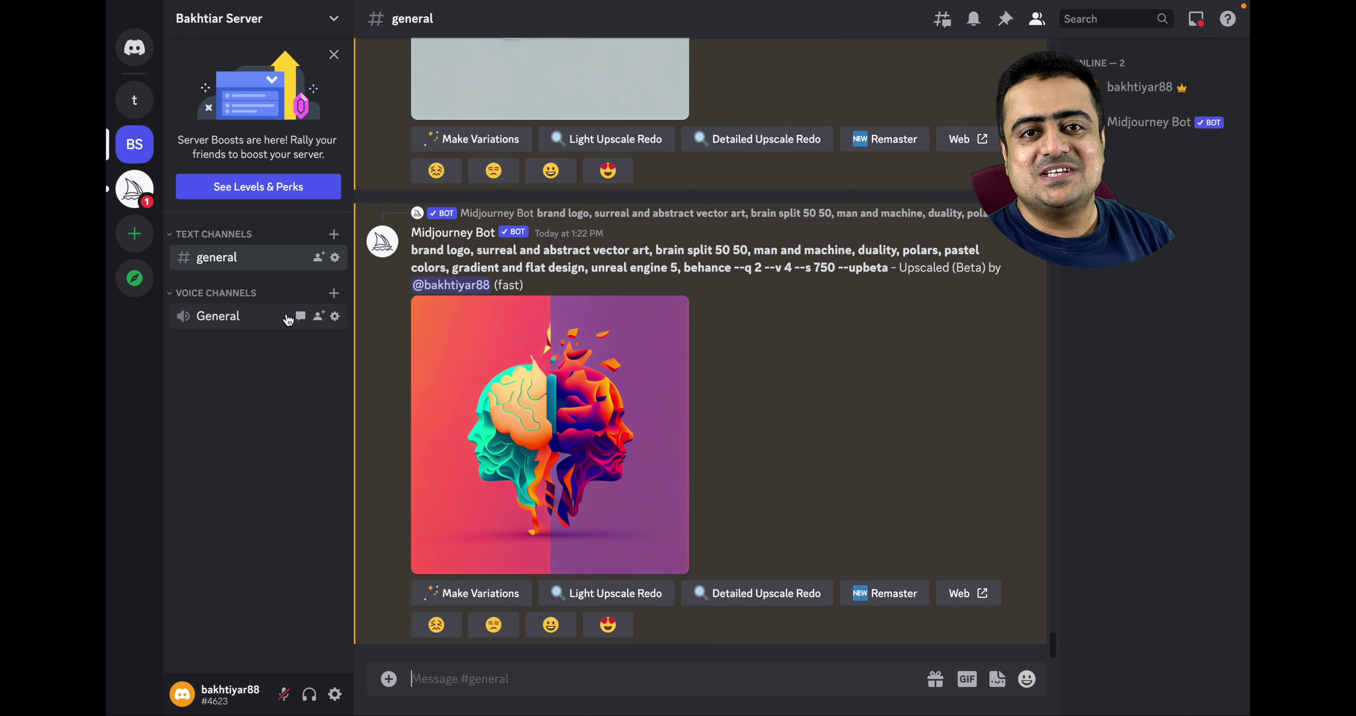
Step: Bring up the Midjourney /settings panel, then dismiss the settings message
{"action": "type", "text": "/s"}
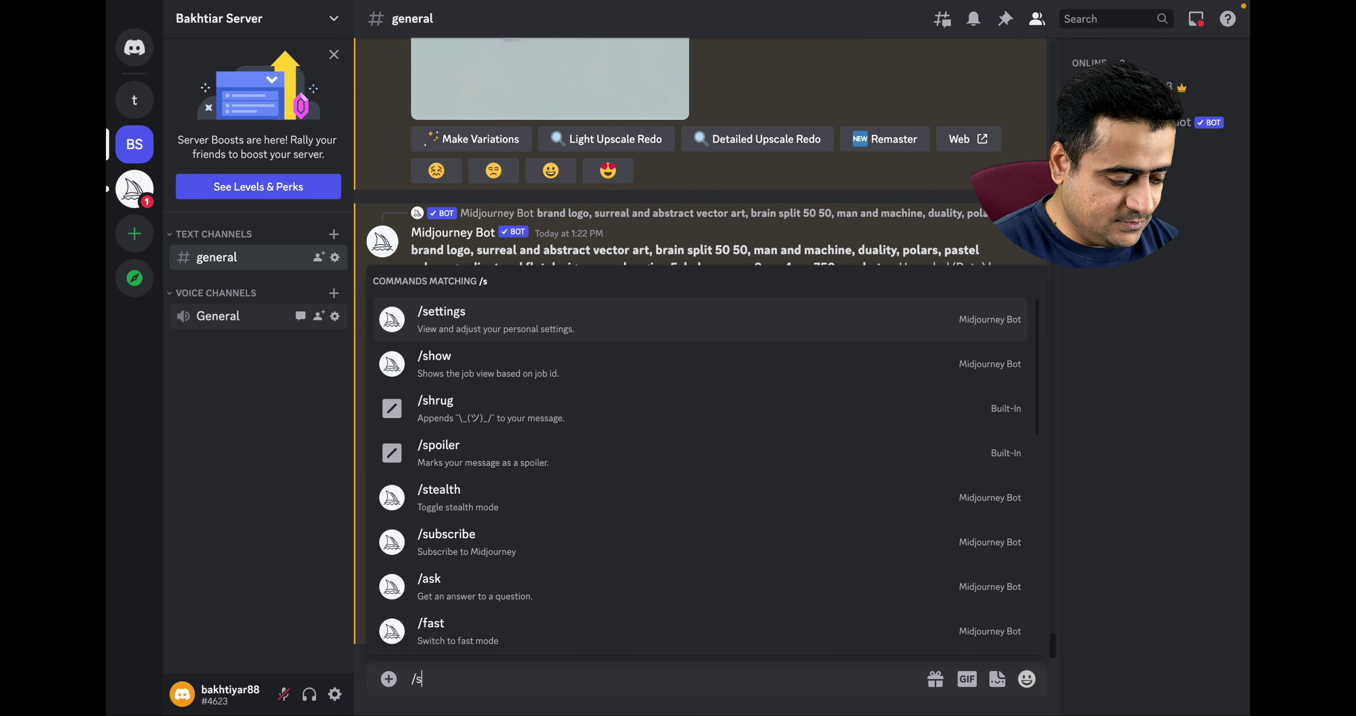
{"action": "key", "text": "Return"}
{"action": "key", "text": "Return"}
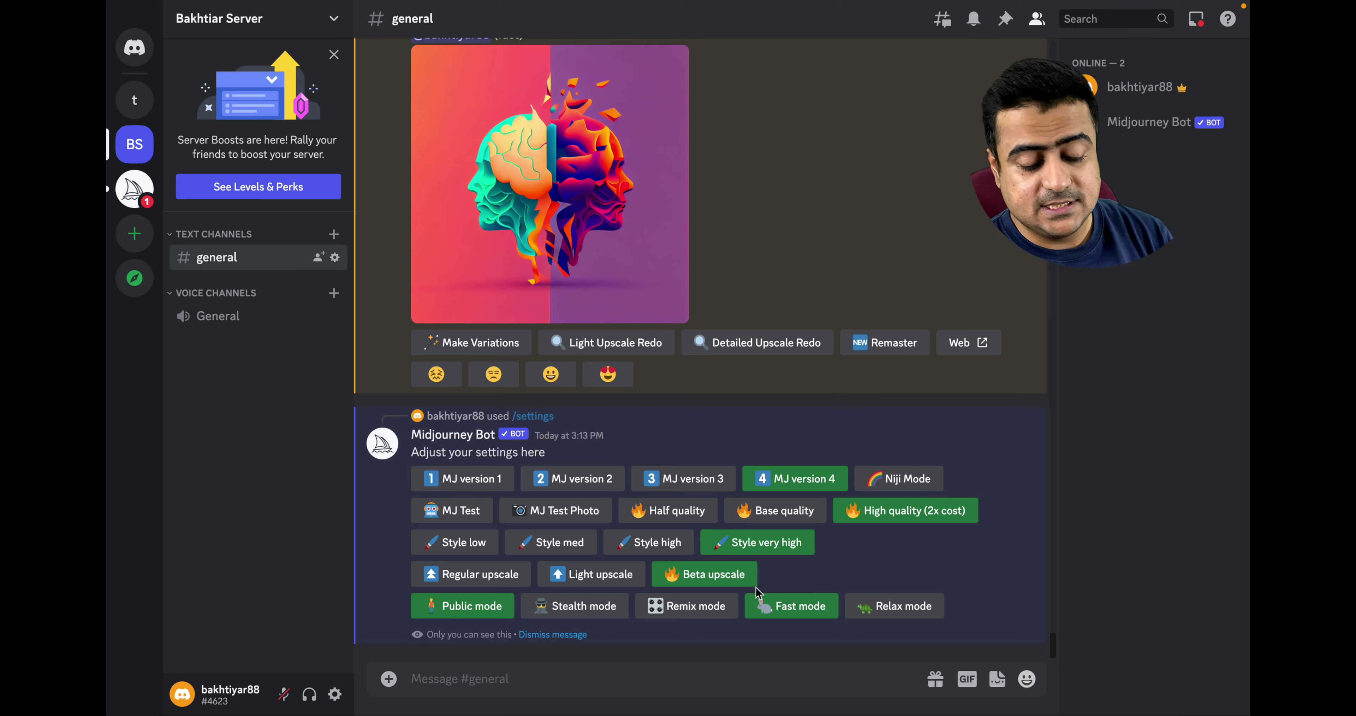
{"action": "left_click", "coordinate": [553, 634]}
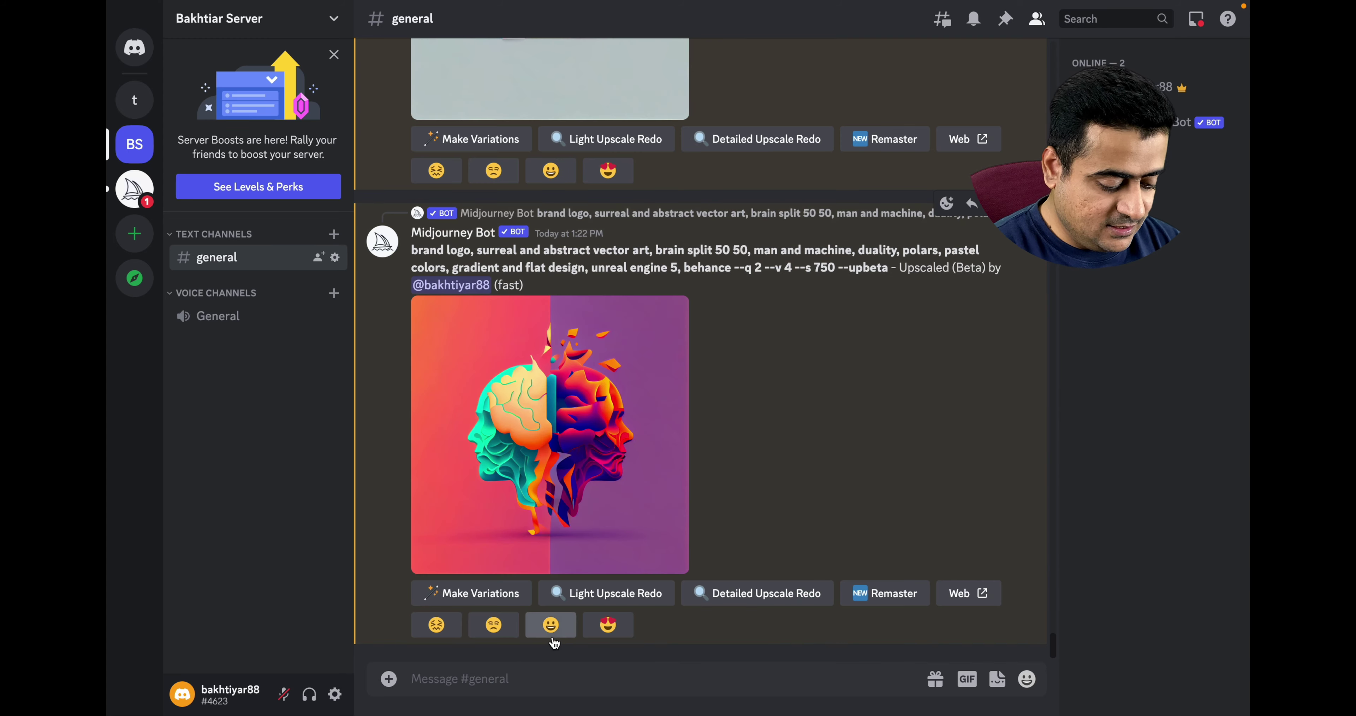
Step: Start an /imagine command and paste the super cute Pixar-style kitty prompt
{"action": "type", "text": "/"}
{"action": "key", "text": "Tab"}
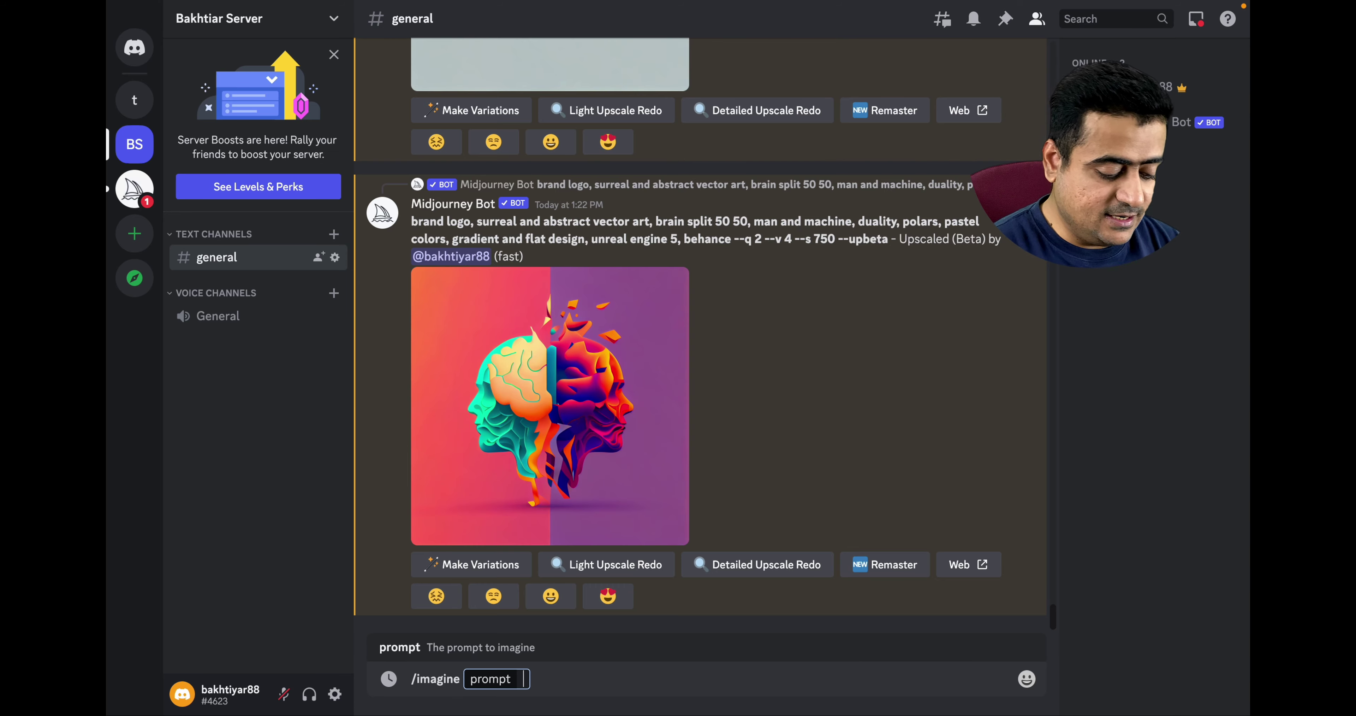
{"action": "type", "text": "super cute kitty rendered in the style of pixar cartoon, full body, shiny and fluffy, bright big eyes, fluffy tail, sweet smile, energetic and playful, exaggerated facial expression, Delicate and exquisite, Fairytale, incredibly high detail, bright colors, natural light, solid color background, octane rendering, very popular at art stations, gorgeous, ultra wide angle"}
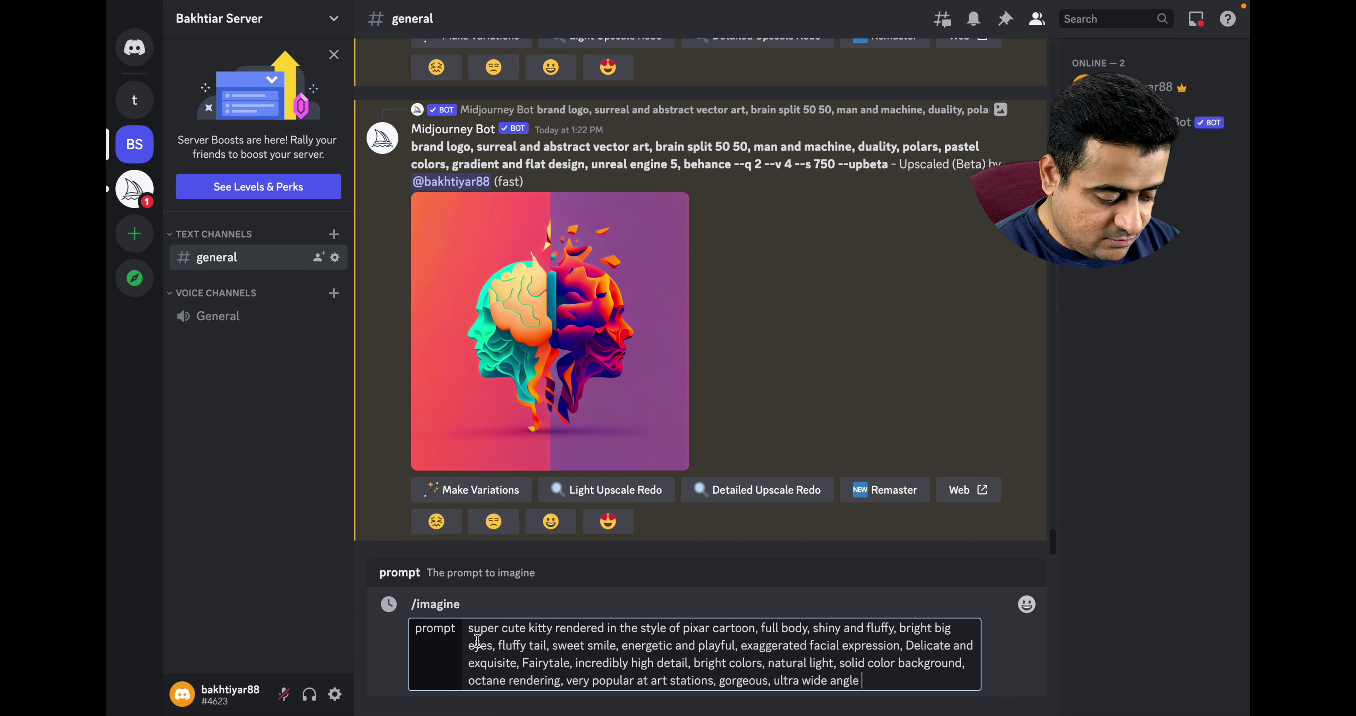
{"action": "left_click_drag", "start_coordinate": [468, 627], "coordinate": [659, 631]}
{"action": "left_click", "coordinate": [659, 630]}
Step: Replace the placeholder with 'kitty', review the prompt, and submit it
{"action": "double_click", "coordinate": [533, 626]}
{"action": "type", "text": "[]"}
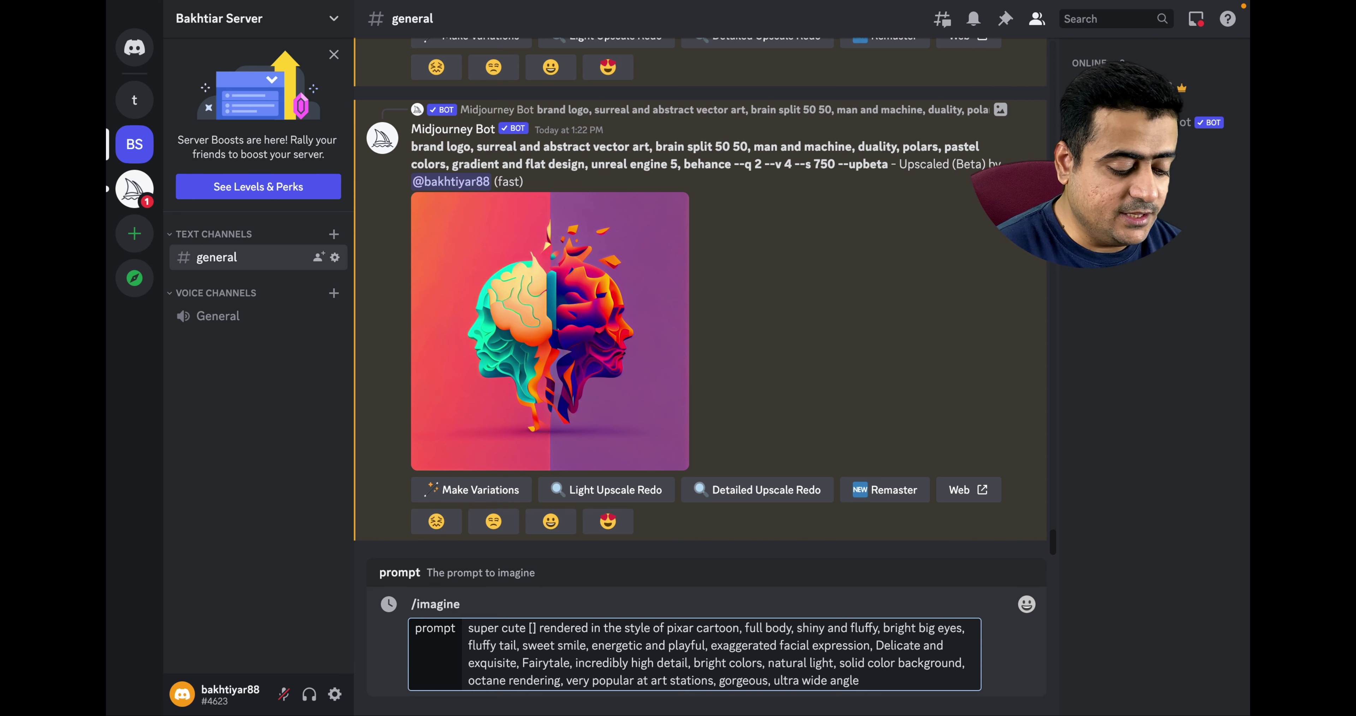
{"action": "key", "text": "BackSpace"}
{"action": "key", "text": "BackSpace"}
{"action": "type", "text": "p"}
{"action": "key", "text": "BackSpace"}
{"action": "type", "text": "kitty"}
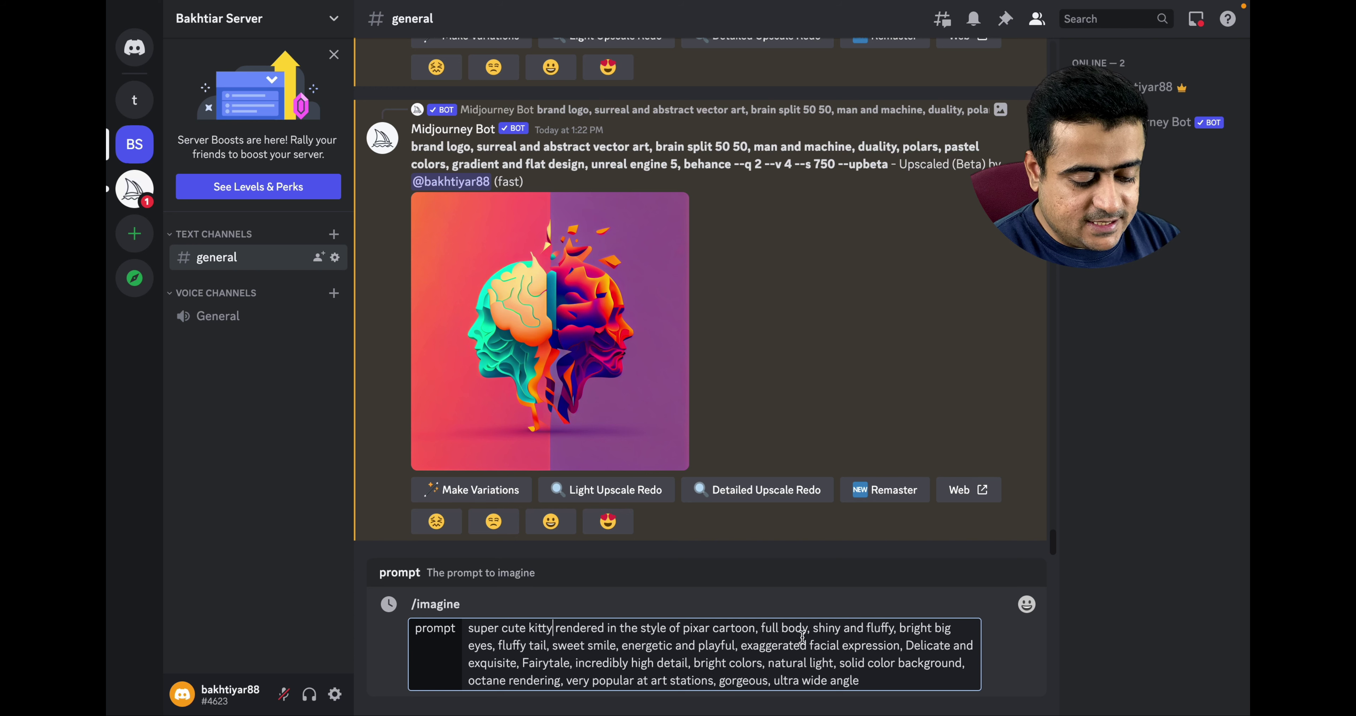
{"action": "double_click", "coordinate": [768, 627]}
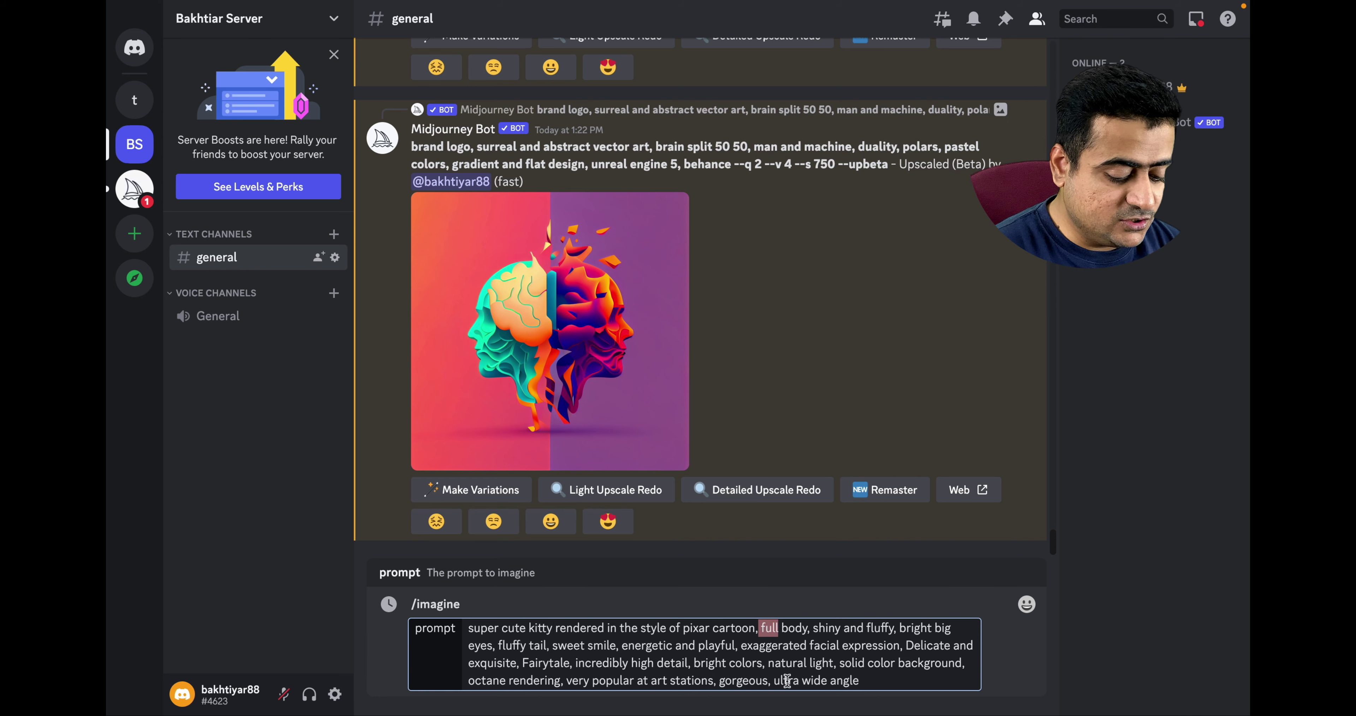
{"action": "left_click", "coordinate": [875, 677]}
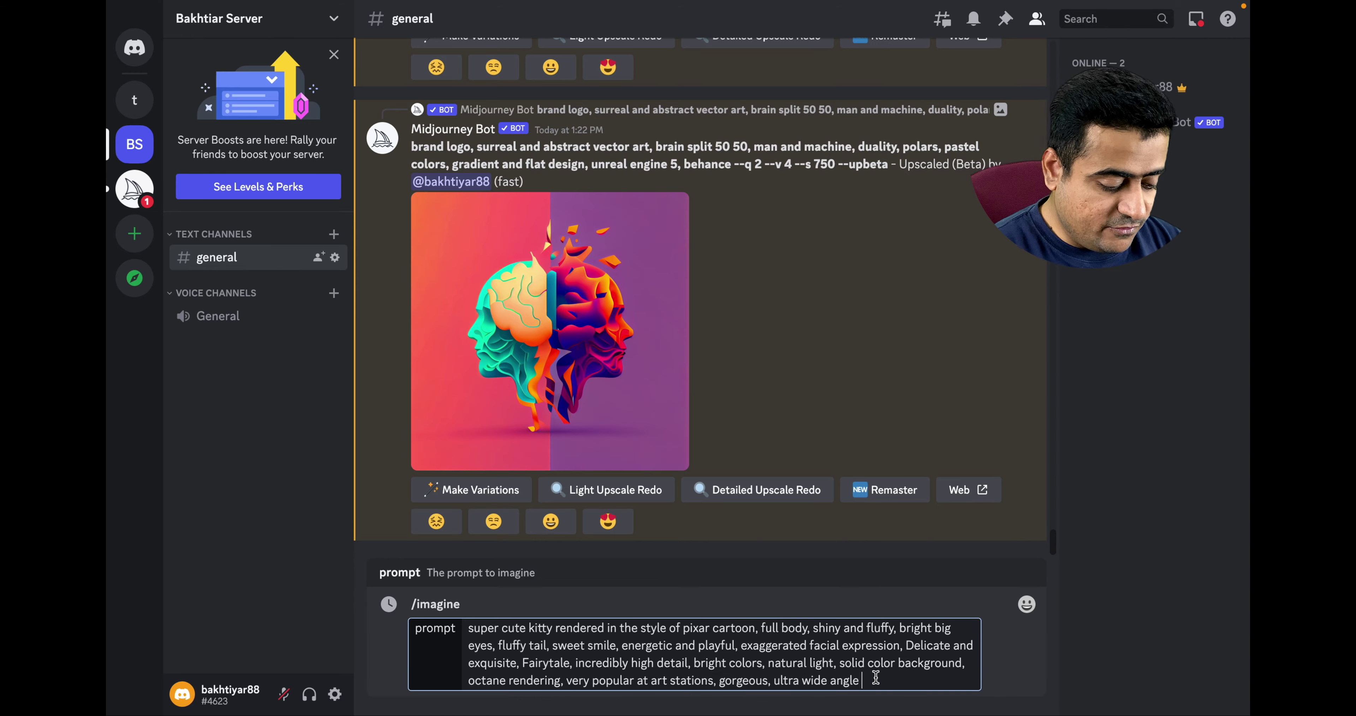
{"action": "key", "text": "Return"}
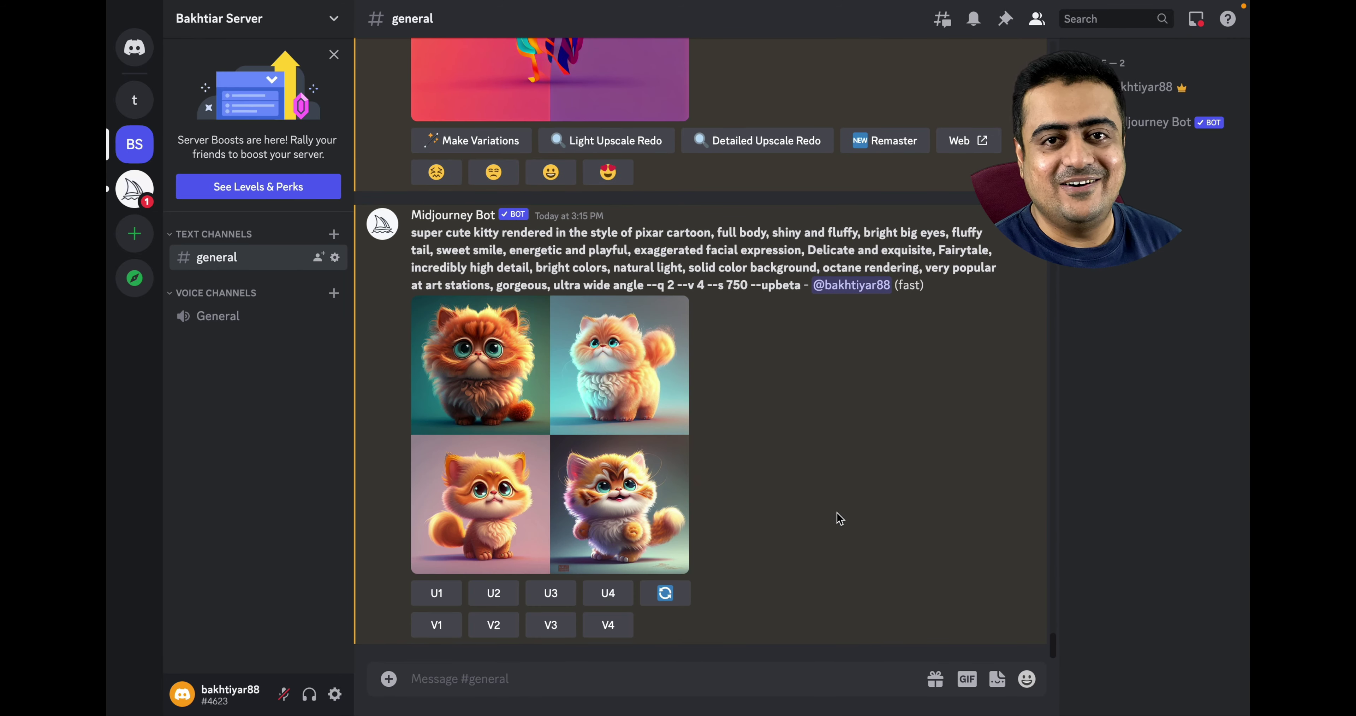
Step: Preview the four-kitten grid, then upscale kitten images 2 and 3
{"action": "left_click", "coordinate": [653, 369]}
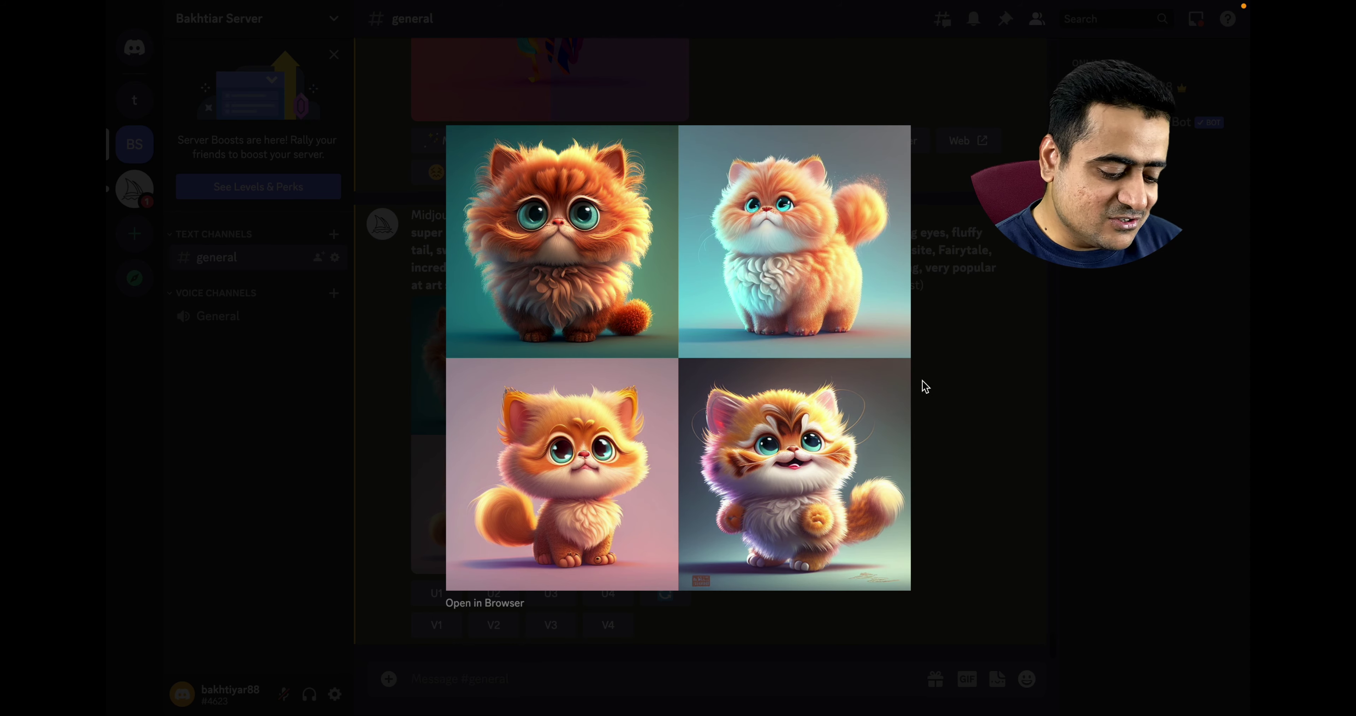
{"action": "left_click", "coordinate": [1019, 461]}
{"action": "left_click", "coordinate": [493, 593]}
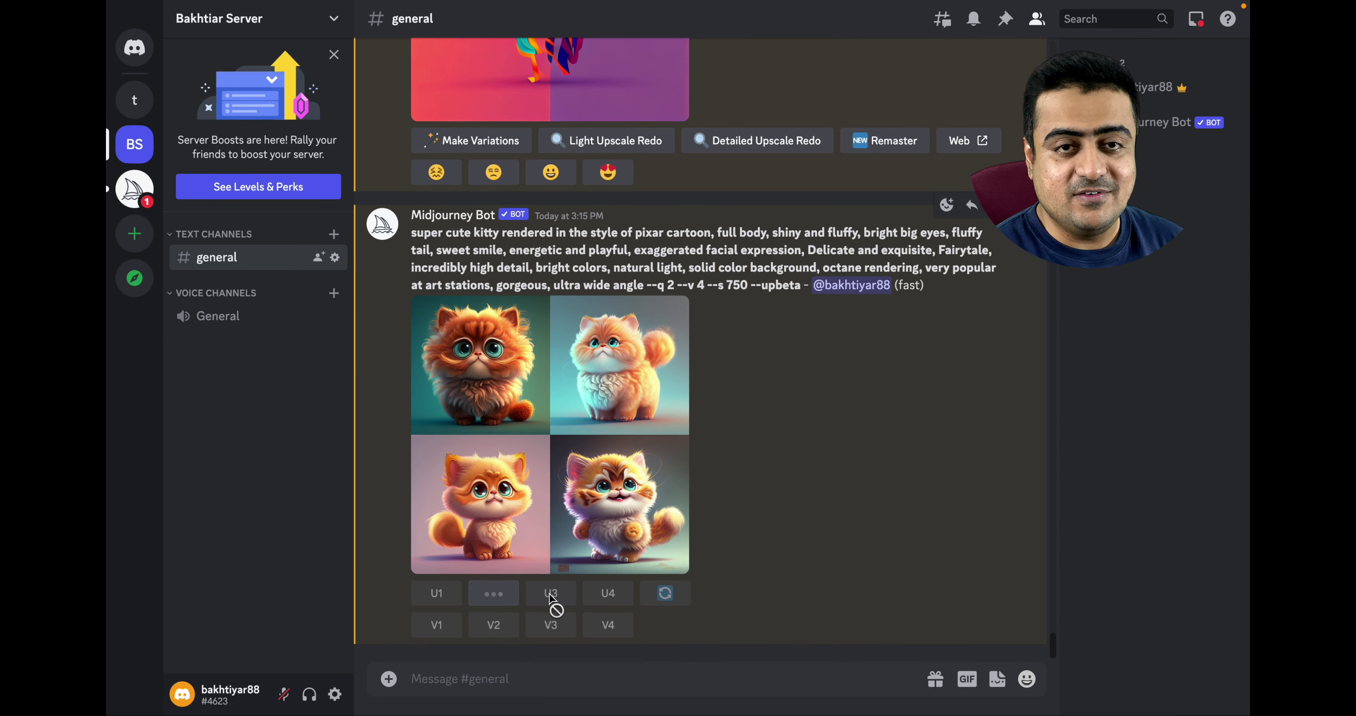
{"action": "left_click", "coordinate": [551, 398]}
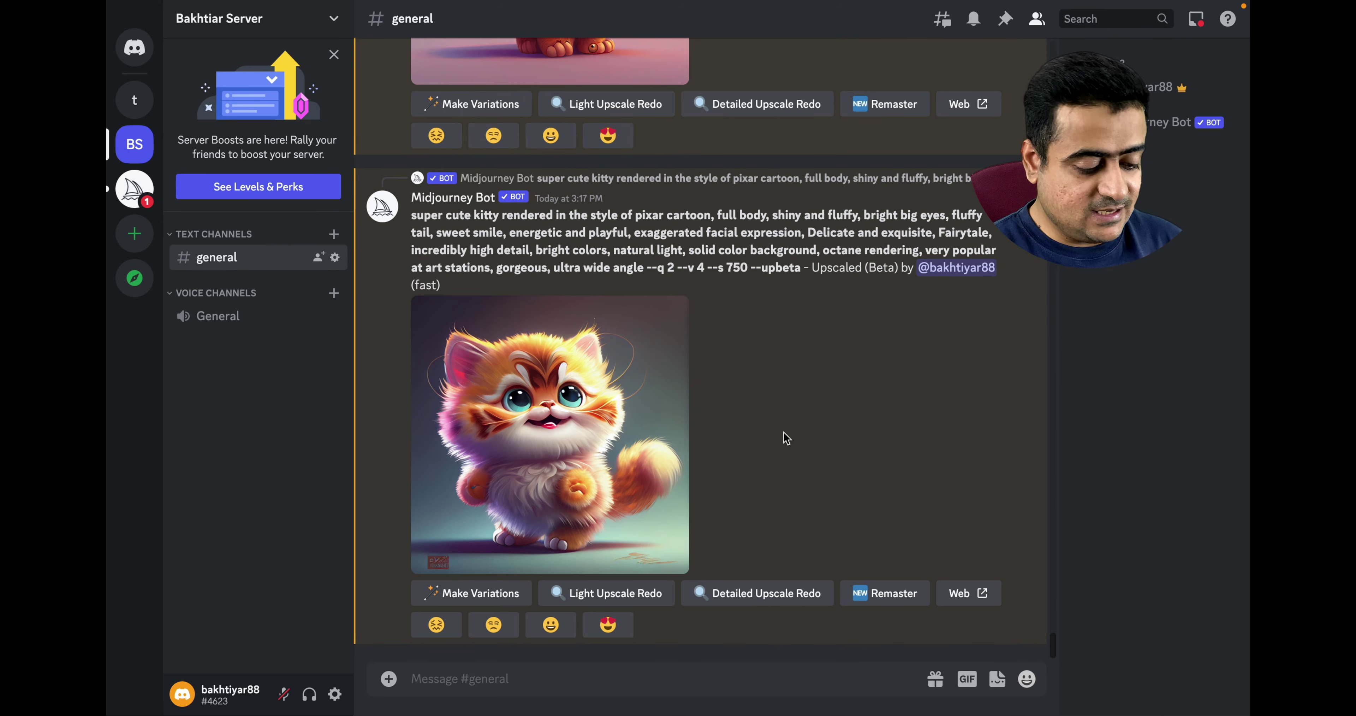
{"action": "scroll", "coordinate": [787, 437], "scroll_direction": "up", "scroll_amount": 5}
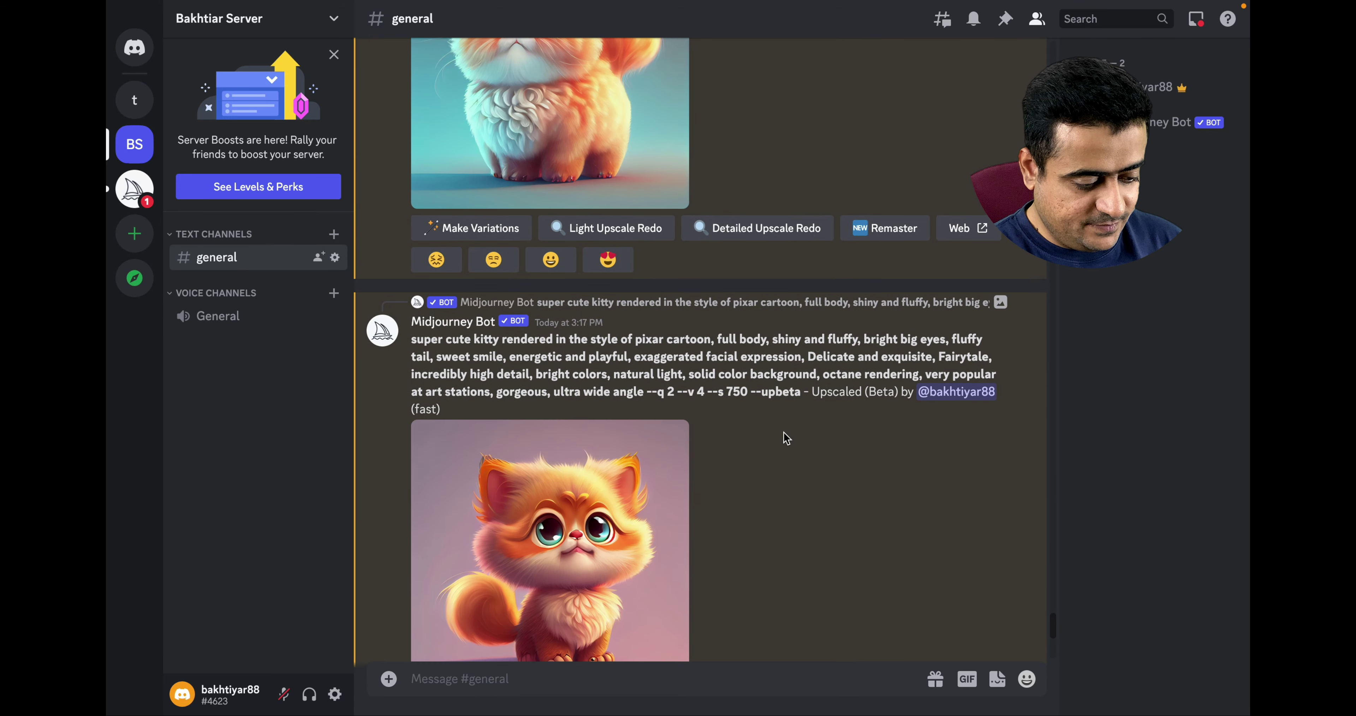
{"action": "left_click", "coordinate": [652, 203]}
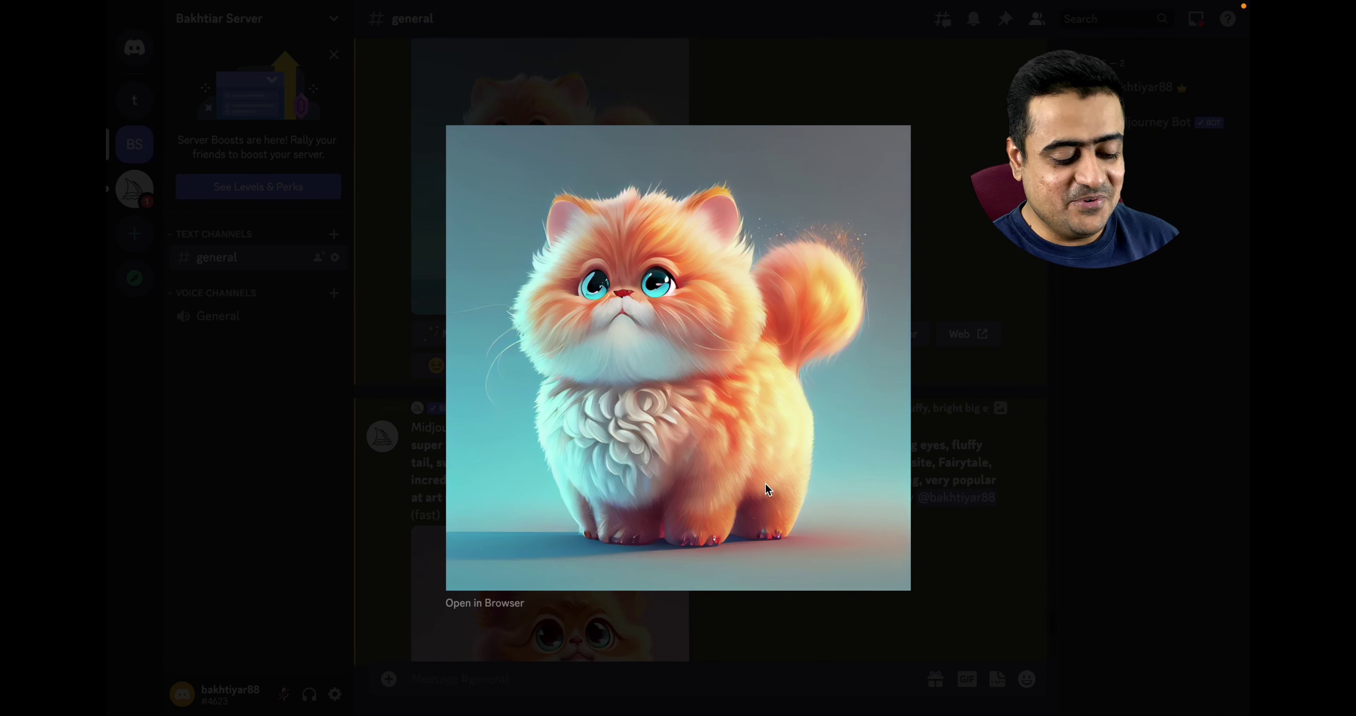
{"action": "key", "text": "Escape"}
{"action": "scroll", "coordinate": [783, 490], "scroll_direction": "down", "scroll_amount": 5}
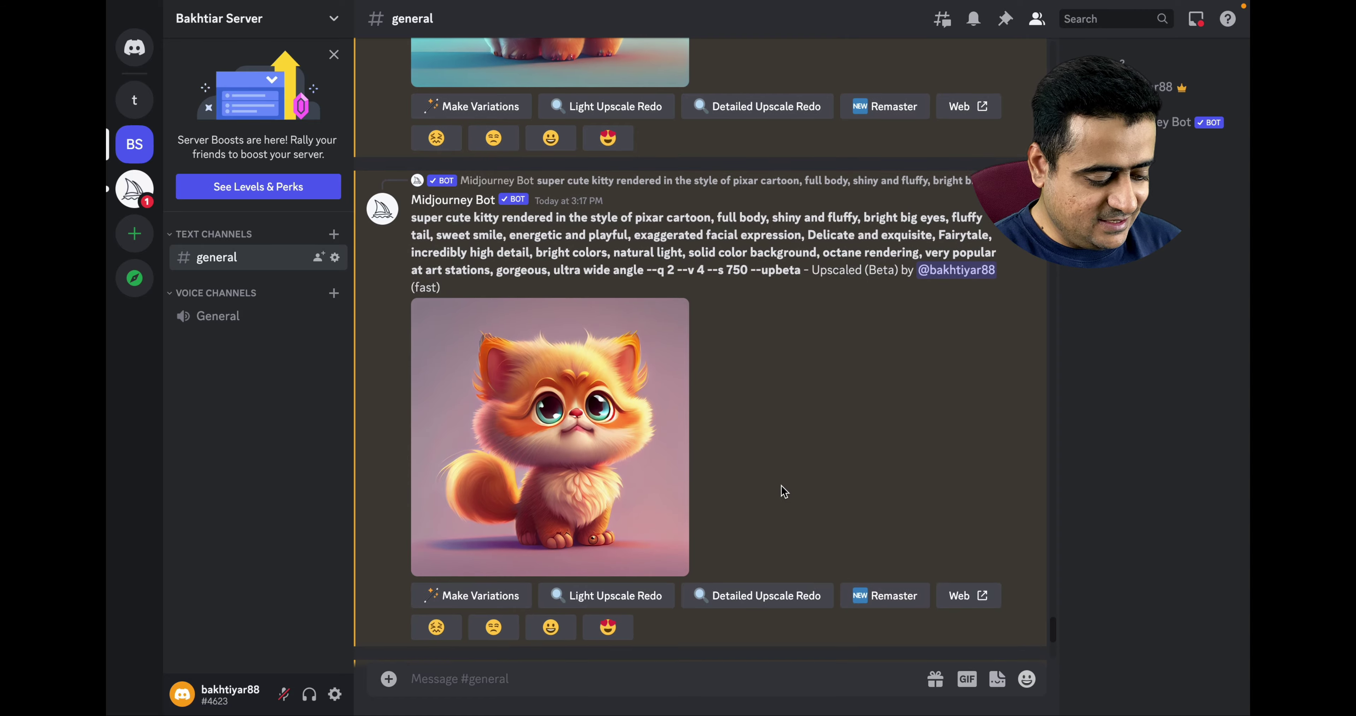
{"action": "left_click", "coordinate": [620, 461]}
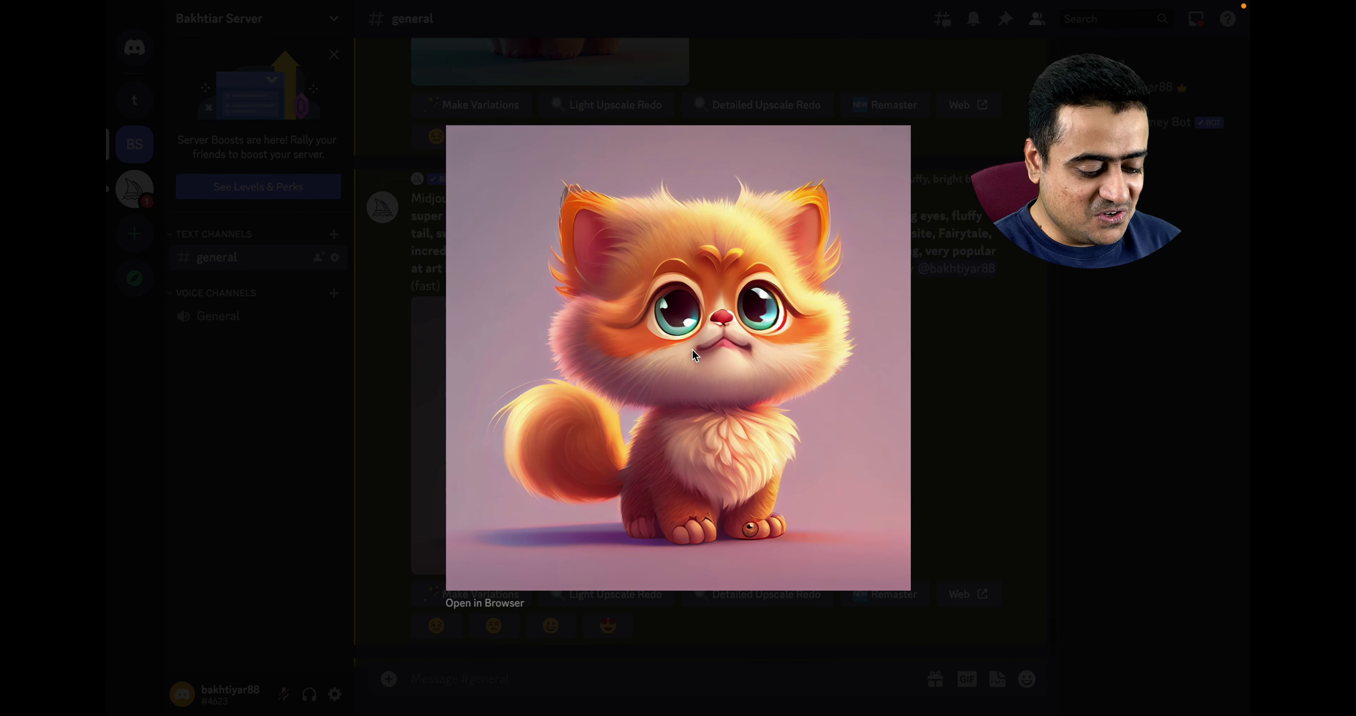
{"action": "left_click", "coordinate": [994, 375]}
{"action": "scroll", "coordinate": [796, 493], "scroll_direction": "down", "scroll_amount": 2}
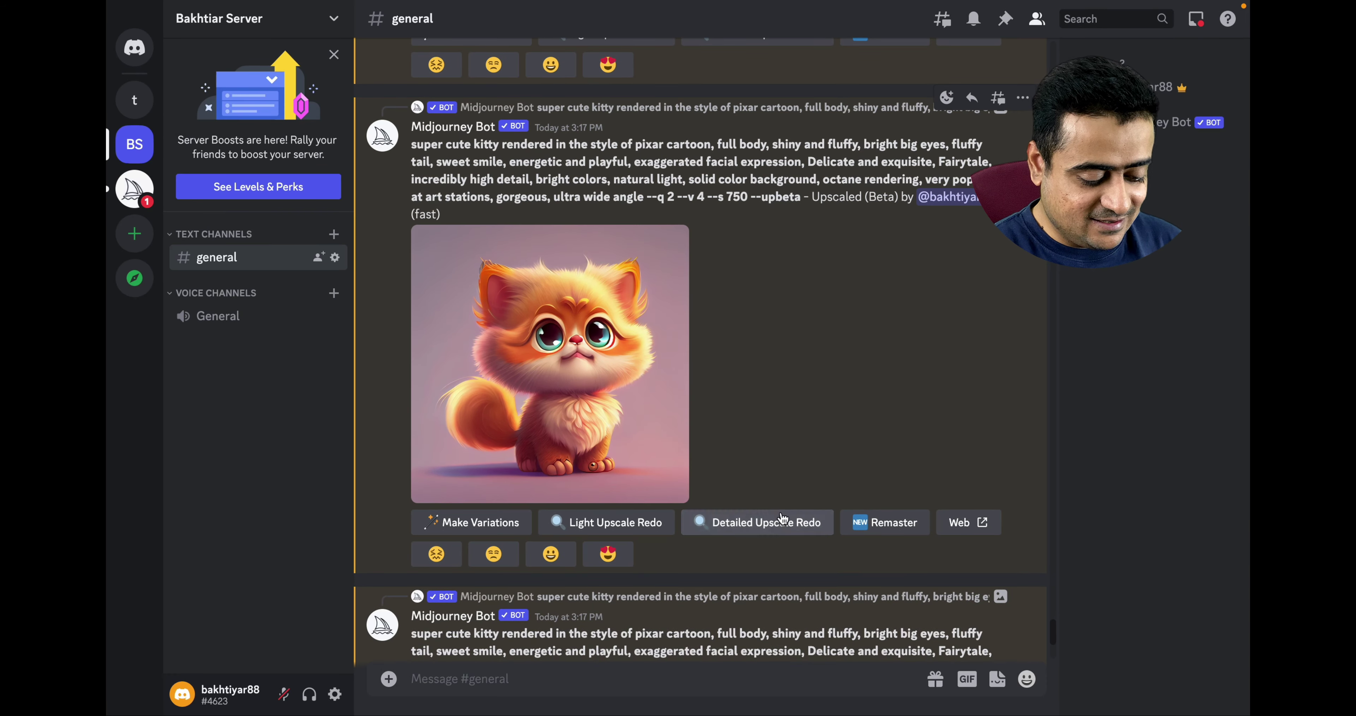
{"action": "scroll", "coordinate": [757, 548], "scroll_direction": "down", "scroll_amount": 6}
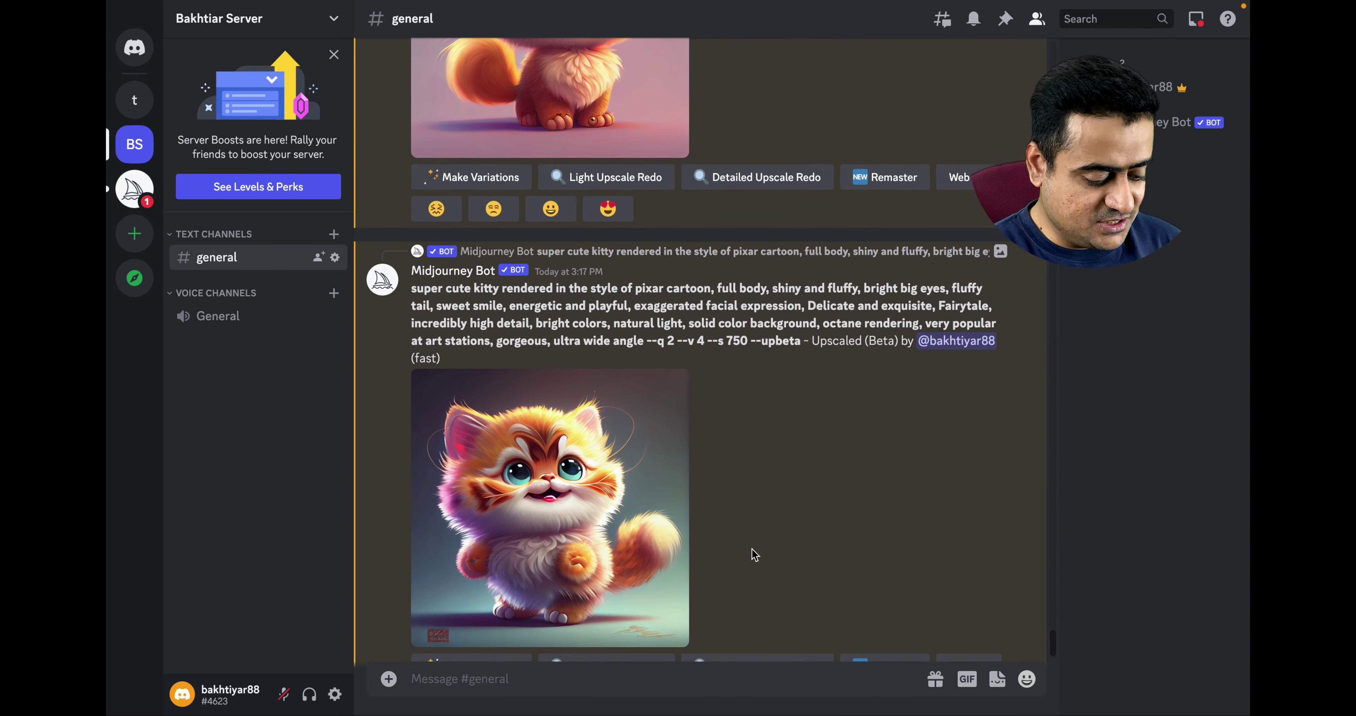
{"action": "scroll", "coordinate": [755, 553], "scroll_direction": "down", "scroll_amount": 1}
{"action": "left_click", "coordinate": [597, 477]}
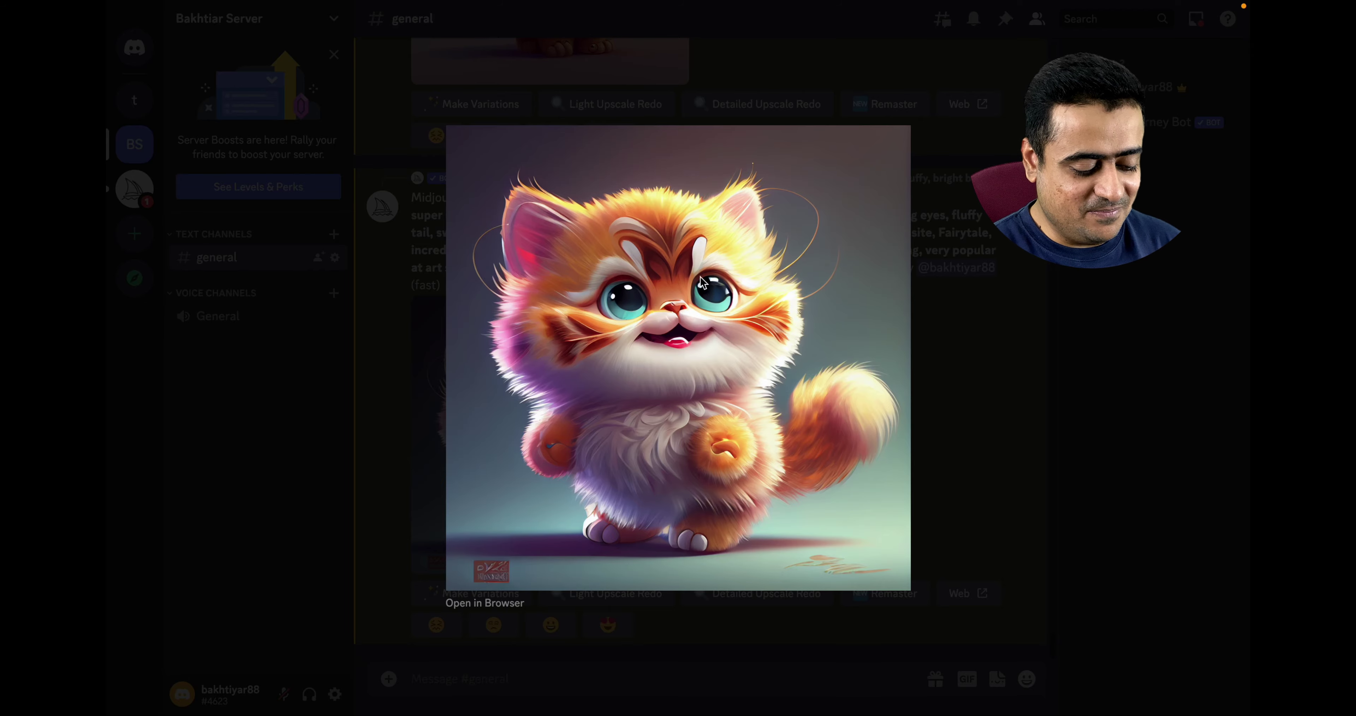
{"action": "left_click", "coordinate": [969, 454]}
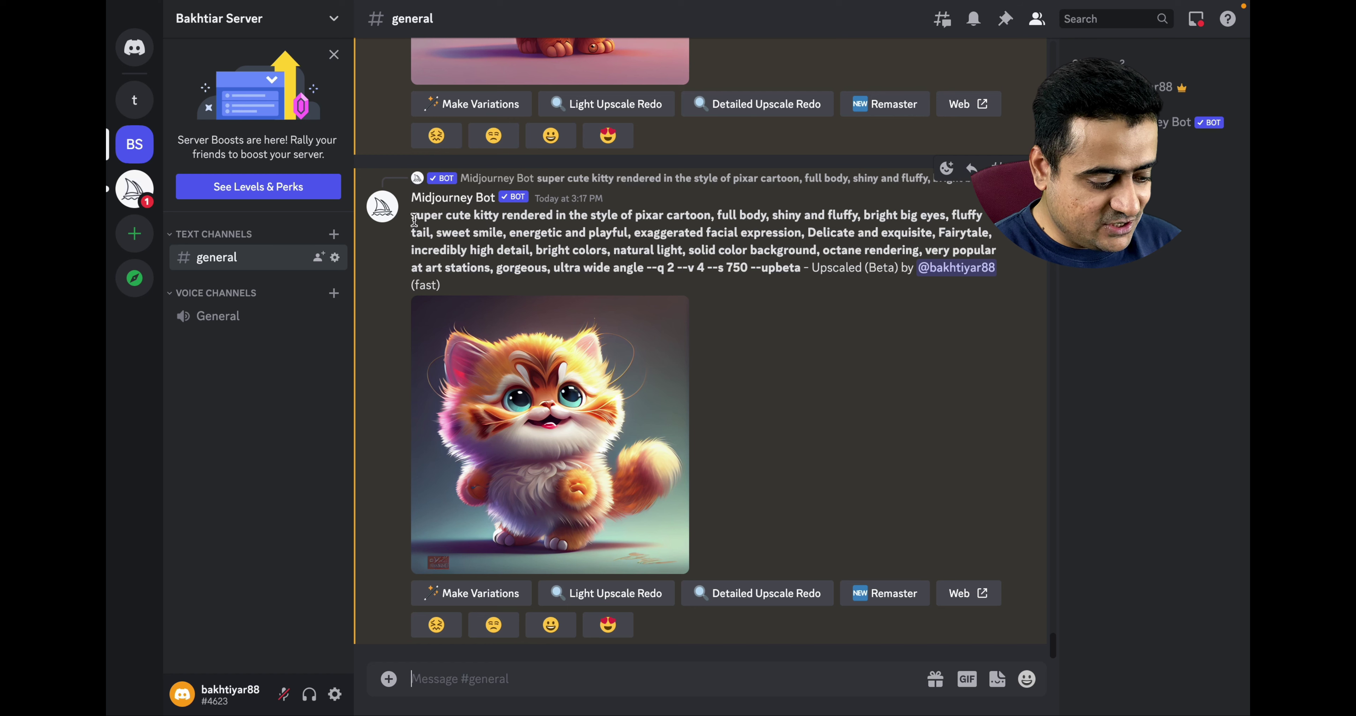
{"action": "left_click_drag", "start_coordinate": [646, 268], "coordinate": [412, 218]}
{"action": "key", "text": "ctrl+c"}
{"action": "left_click", "coordinate": [588, 667]}
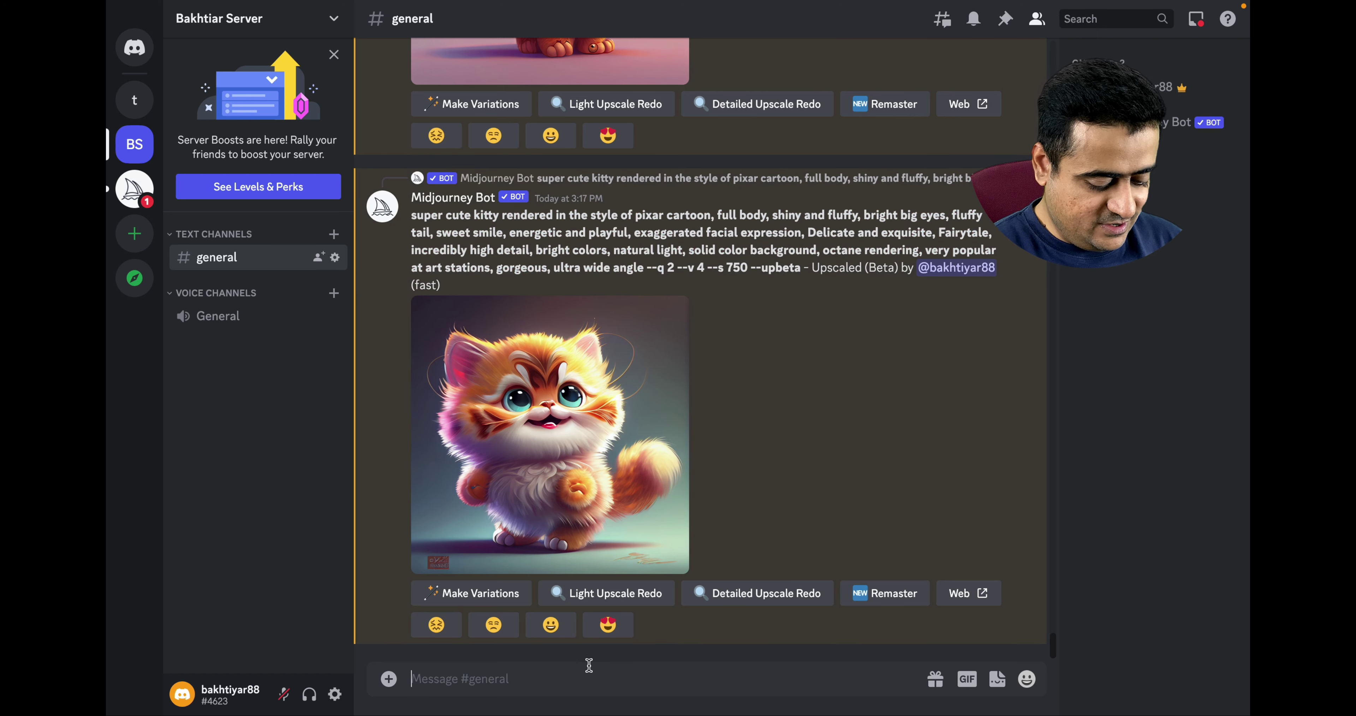
Step: Submit the pasted kitty prompt via /imagine with 'kitty' changed to 'puppy'
{"action": "type", "text": "/"}
{"action": "key", "text": "Return"}
{"action": "key", "text": "ctrl+v"}
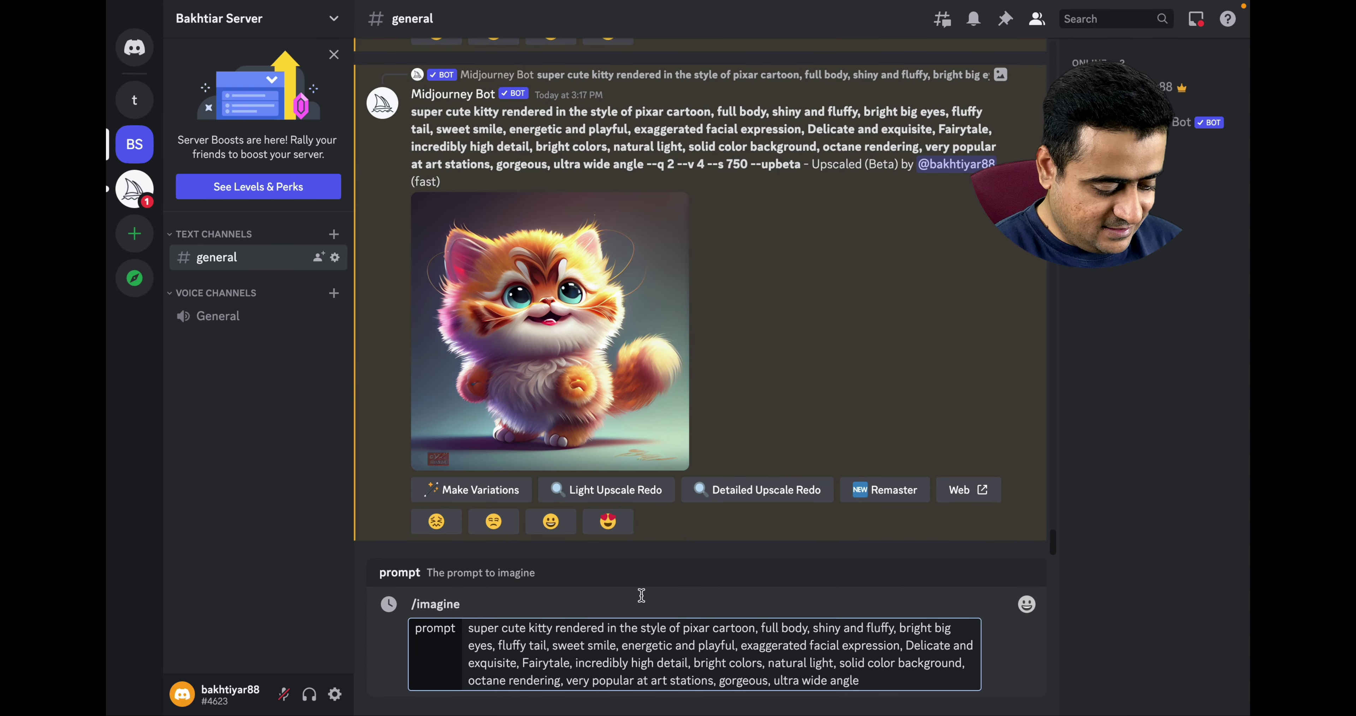
{"action": "double_click", "coordinate": [547, 627]}
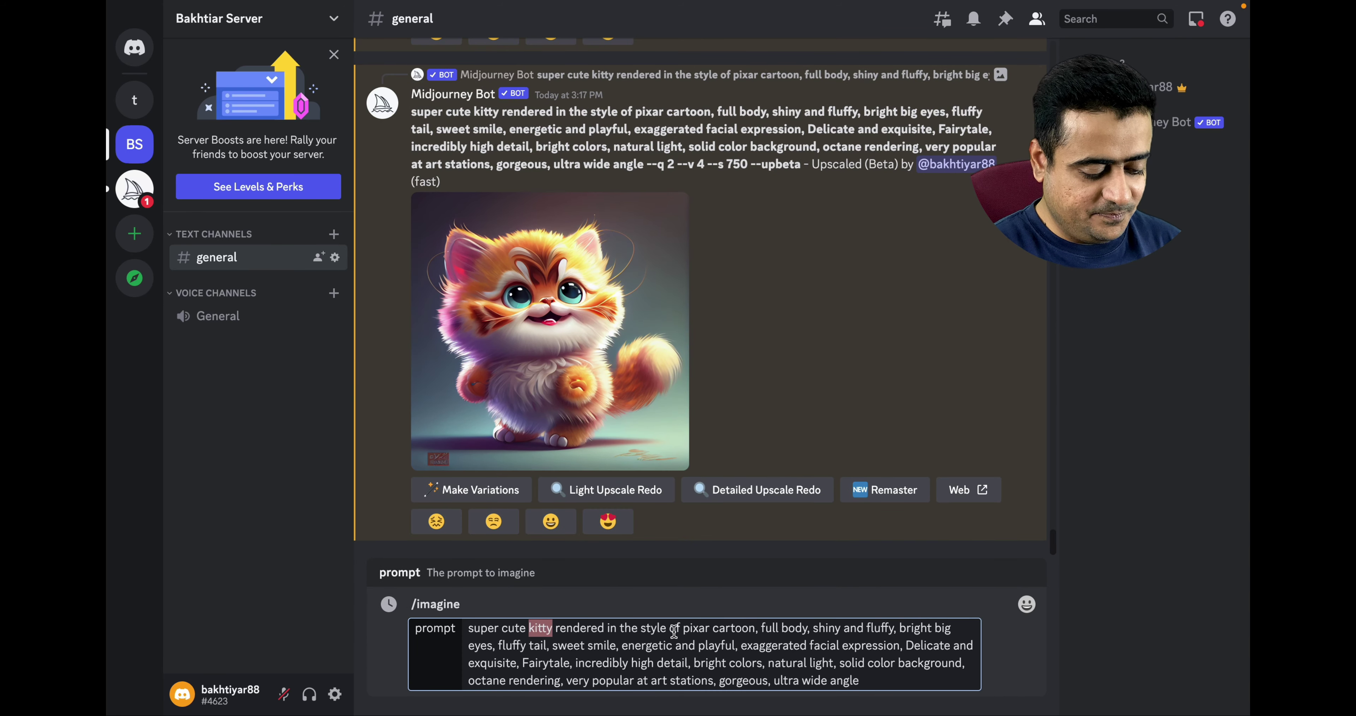
{"action": "type", "text": "puppy"}
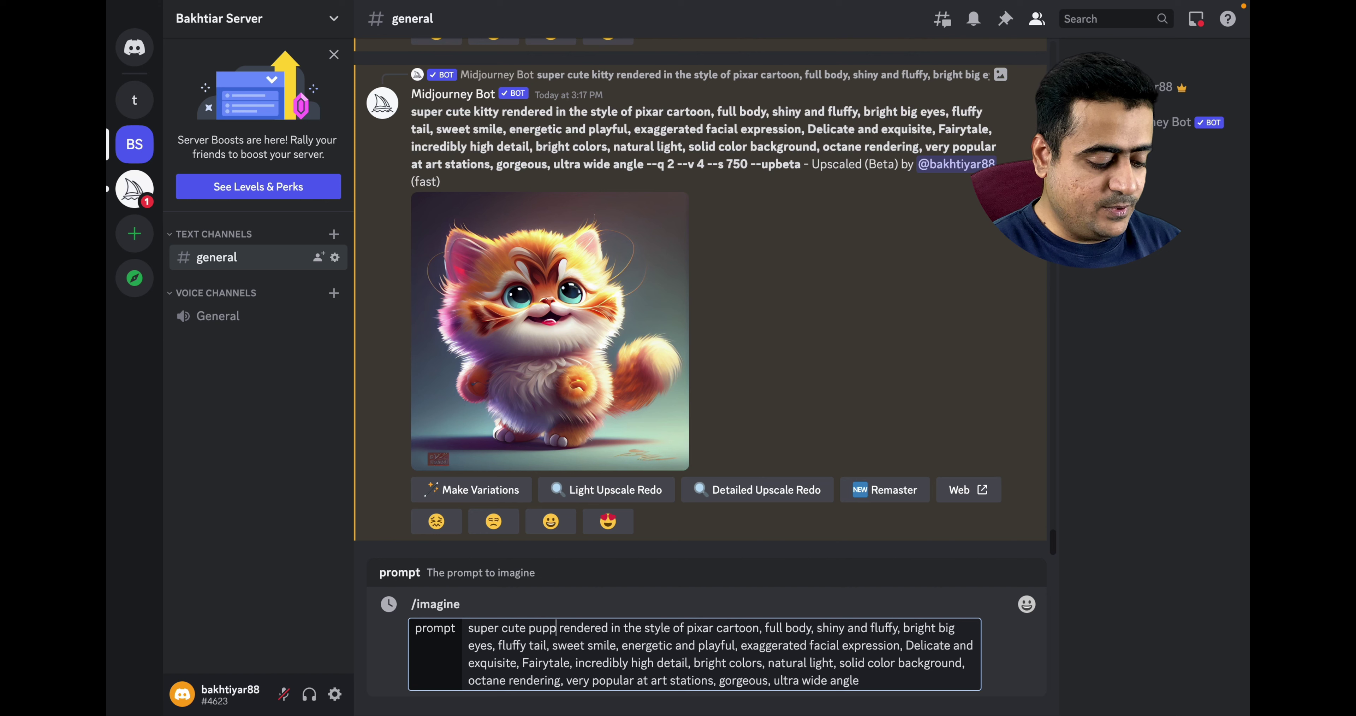
{"action": "key", "text": "Return"}
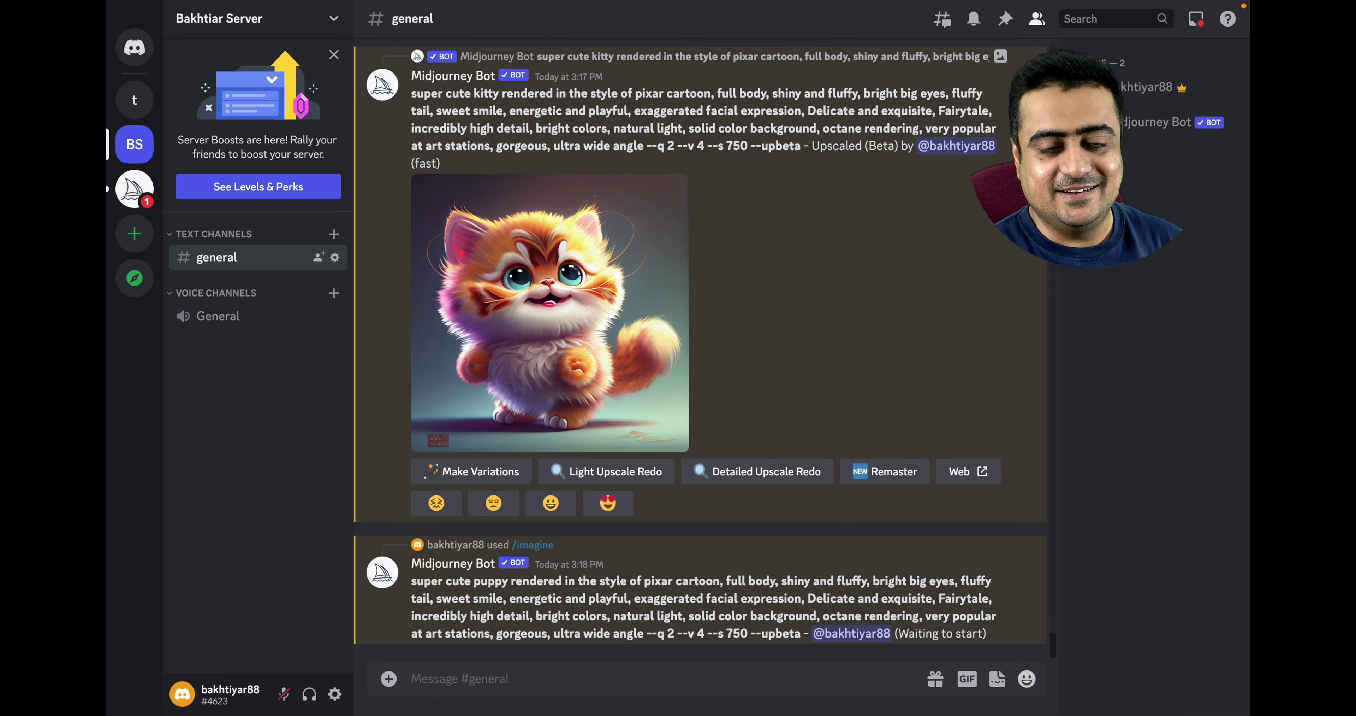
Step: Submit the kitty prompt again with 'kitty' changed to 'tiger'
{"action": "type", "text": "/"}
{"action": "key", "text": "Return"}
{"action": "key", "text": "ctrl+v"}
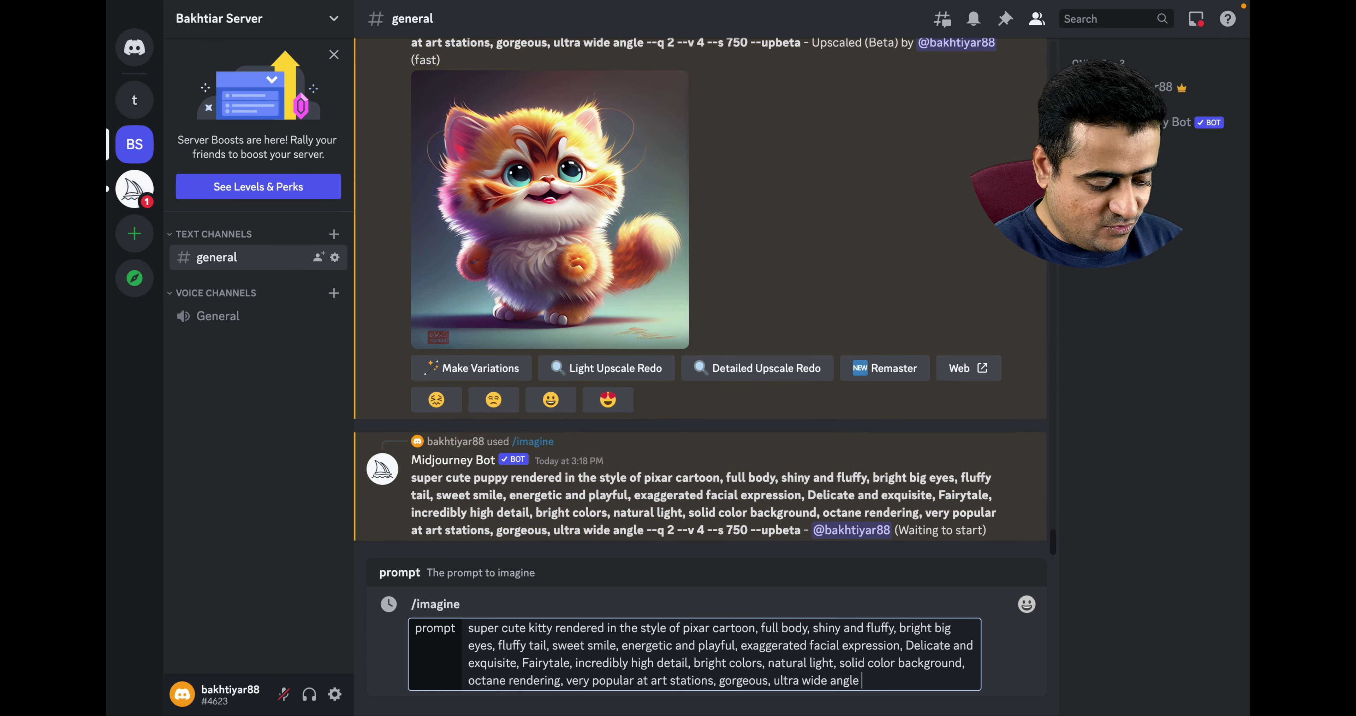
{"action": "double_click", "coordinate": [556, 629]}
{"action": "type", "text": "tiger"}
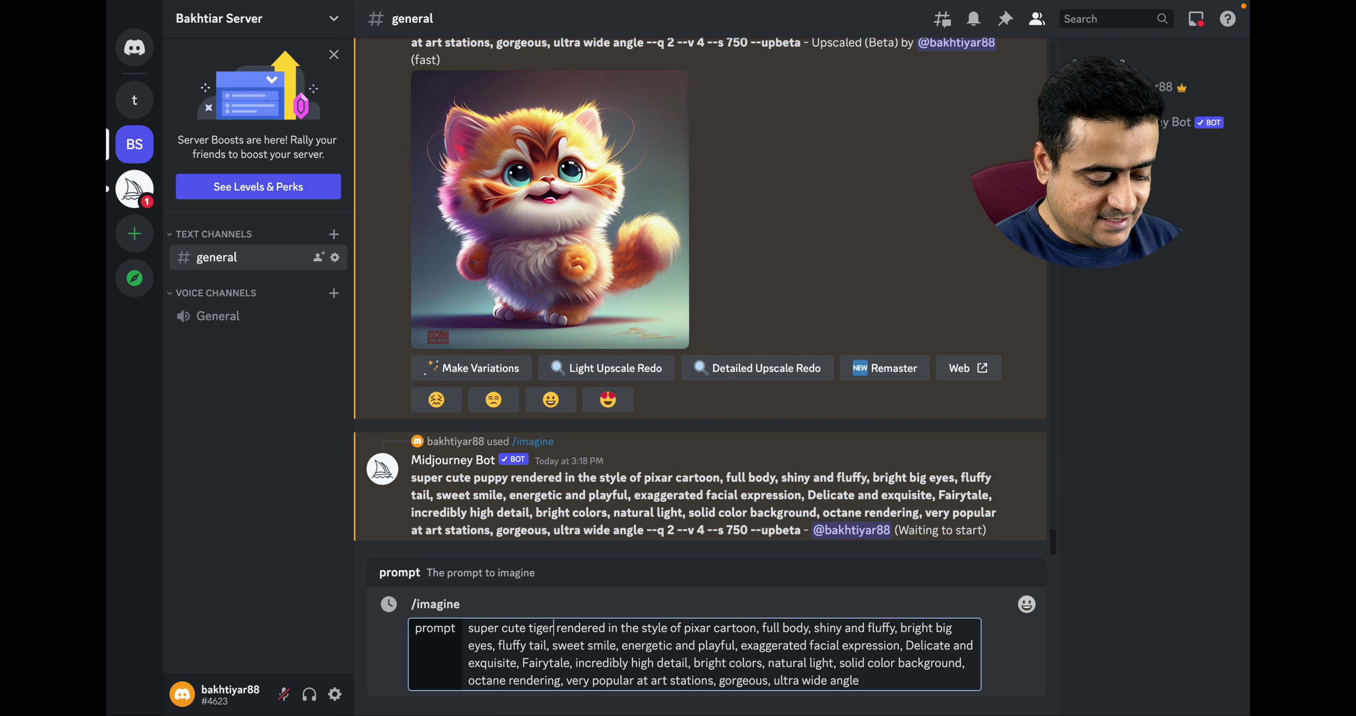
{"action": "key", "text": "Return"}
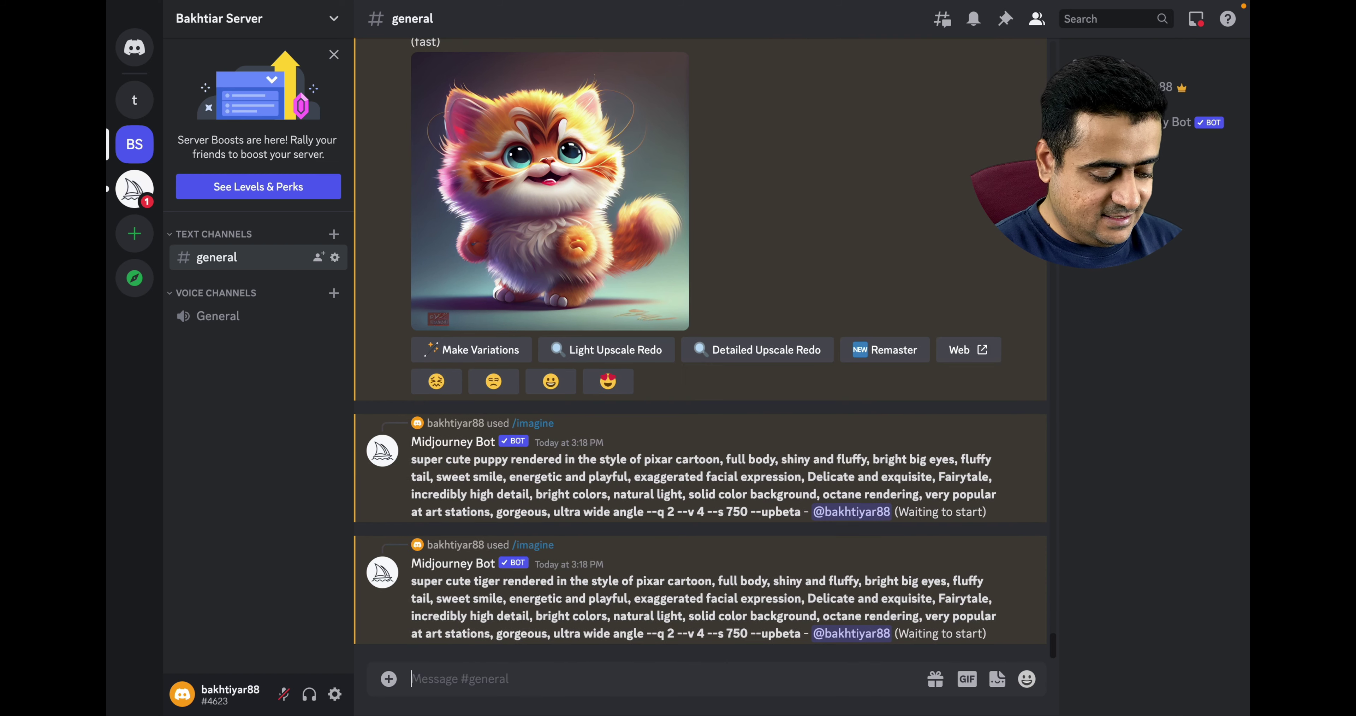
Step: Submit the kitty prompt once more with 'kitty' changed to 'bee'
{"action": "type", "text": "/"}
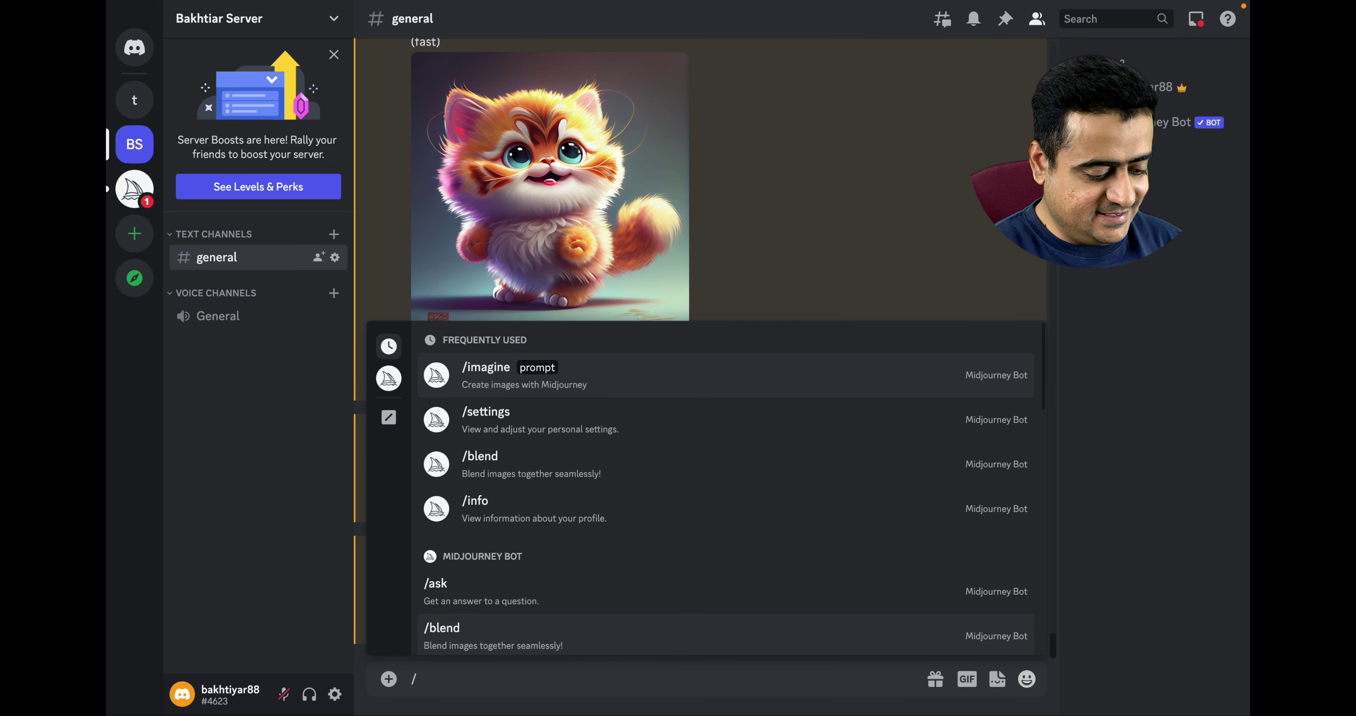
{"action": "key", "text": "Return"}
{"action": "key", "text": "super+v"}
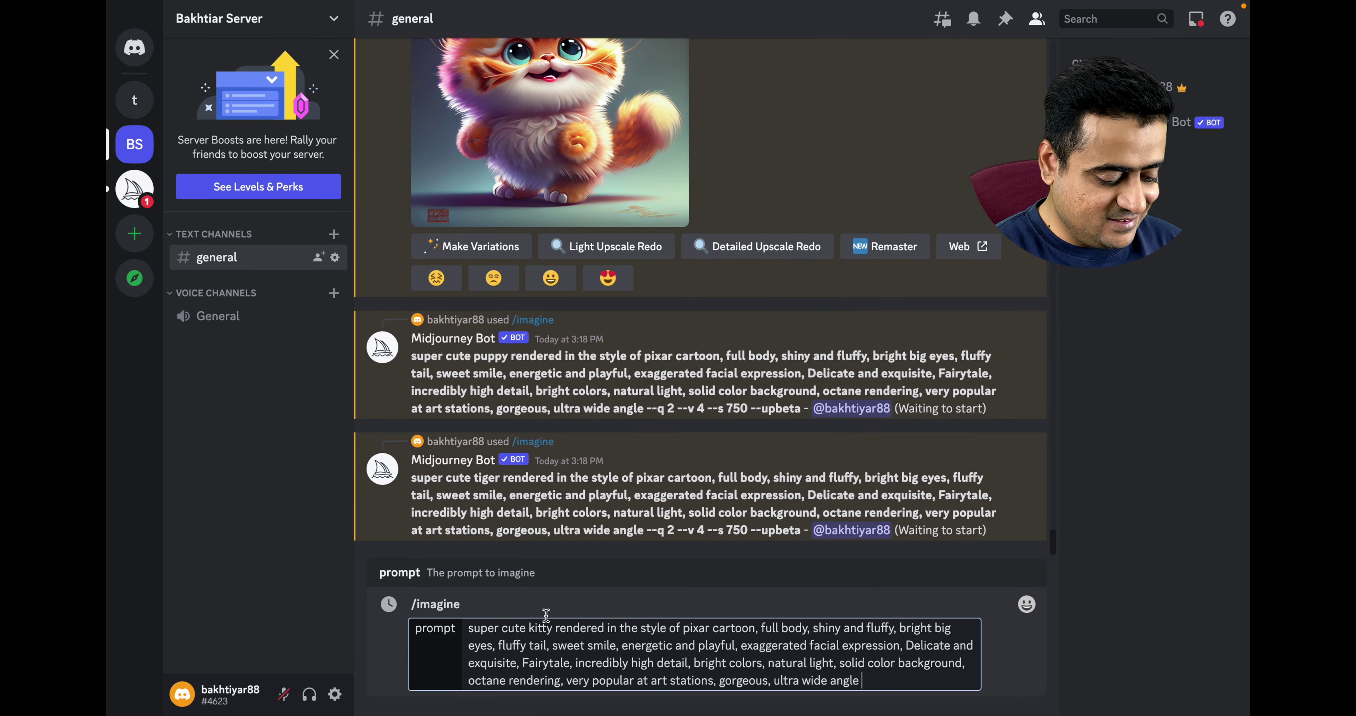
{"action": "double_click", "coordinate": [541, 628]}
{"action": "type", "text": "bee"}
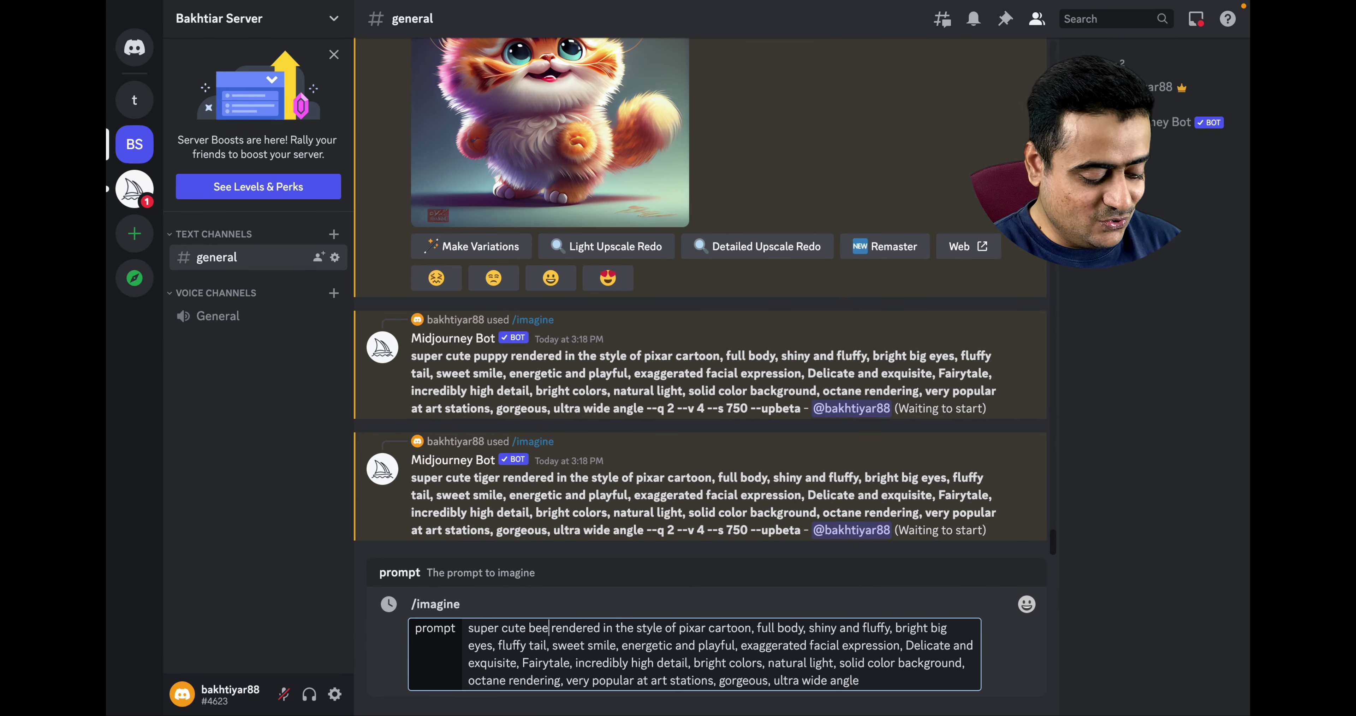
{"action": "key", "text": "Return"}
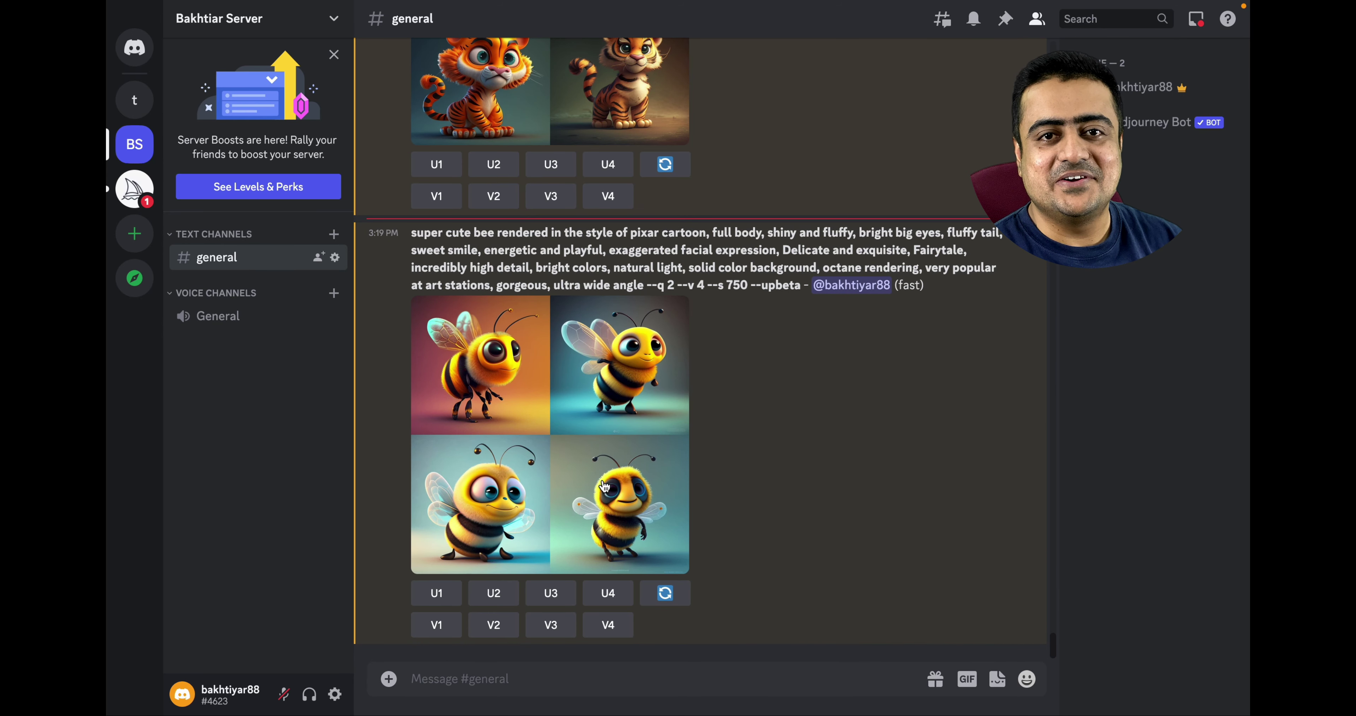
Step: Preview the puppy grid and upscale all four puppy images (U1–U4)
{"action": "scroll", "coordinate": [604, 486], "scroll_direction": "up", "scroll_amount": 12}
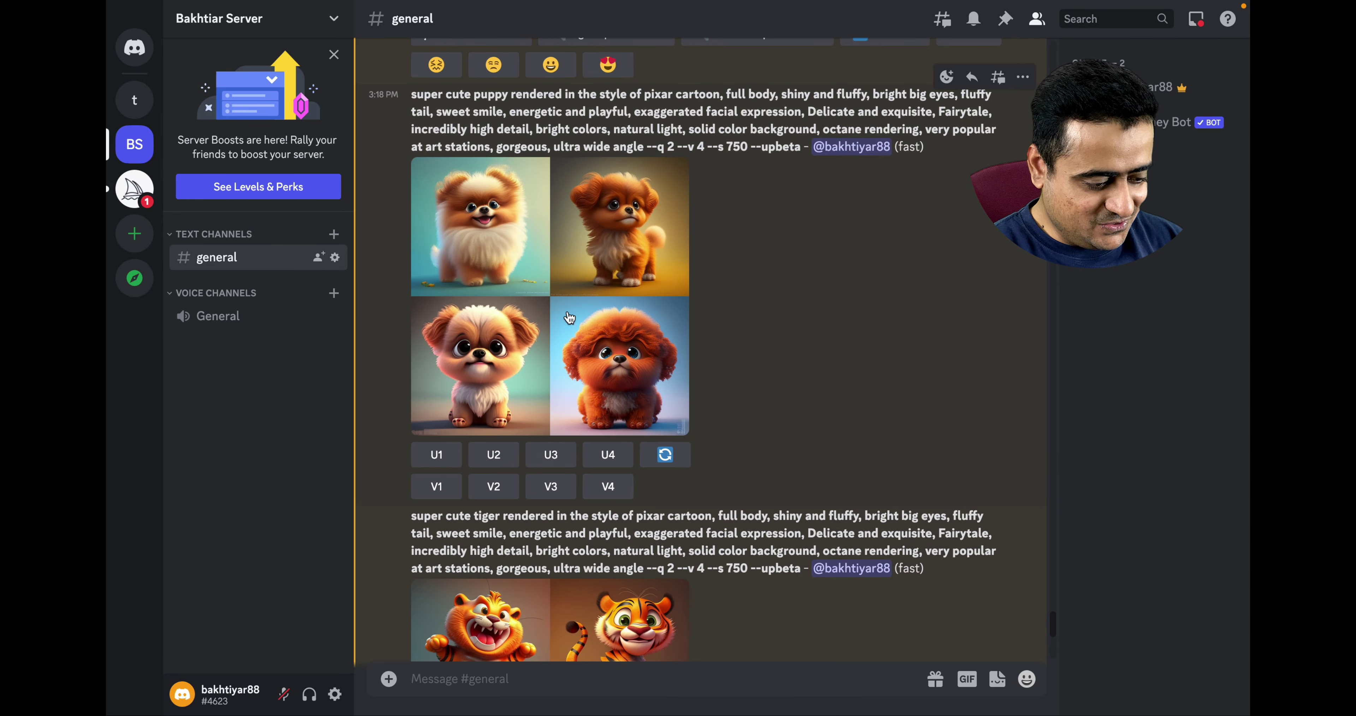
{"action": "scroll", "coordinate": [537, 213], "scroll_direction": "up", "scroll_amount": 4}
{"action": "scroll", "coordinate": [535, 205], "scroll_direction": "down", "scroll_amount": 2}
{"action": "left_click", "coordinate": [526, 298]}
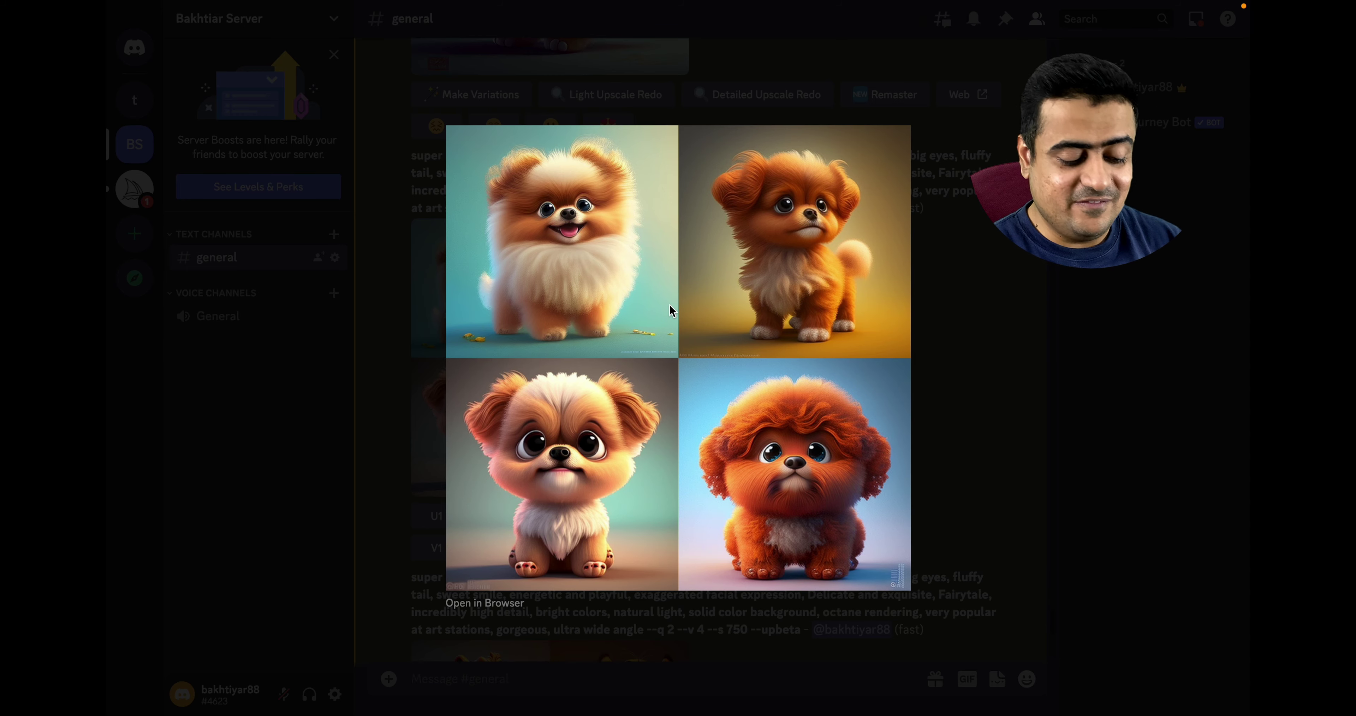
{"action": "left_click", "coordinate": [927, 377]}
{"action": "scroll", "coordinate": [792, 463], "scroll_direction": "down", "scroll_amount": 5}
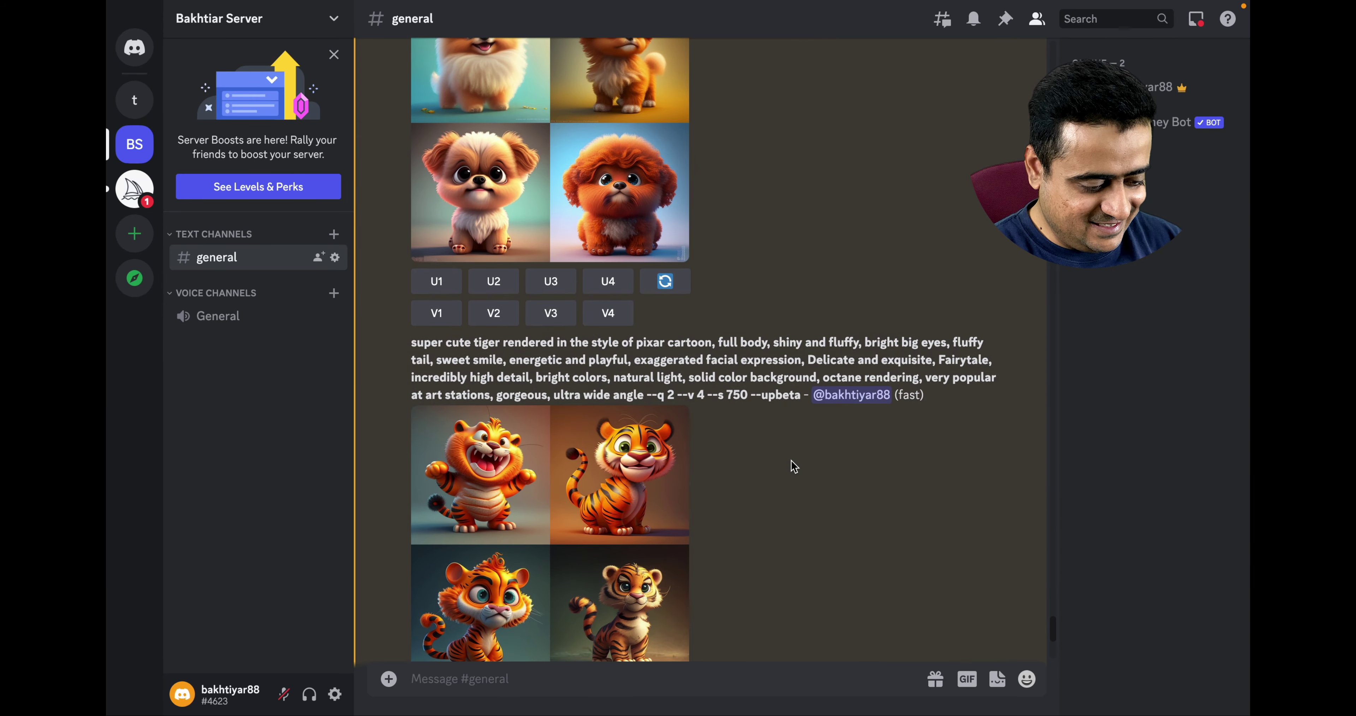
{"action": "left_click", "coordinate": [436, 281]}
{"action": "left_click", "coordinate": [493, 284]}
{"action": "left_click", "coordinate": [550, 281]}
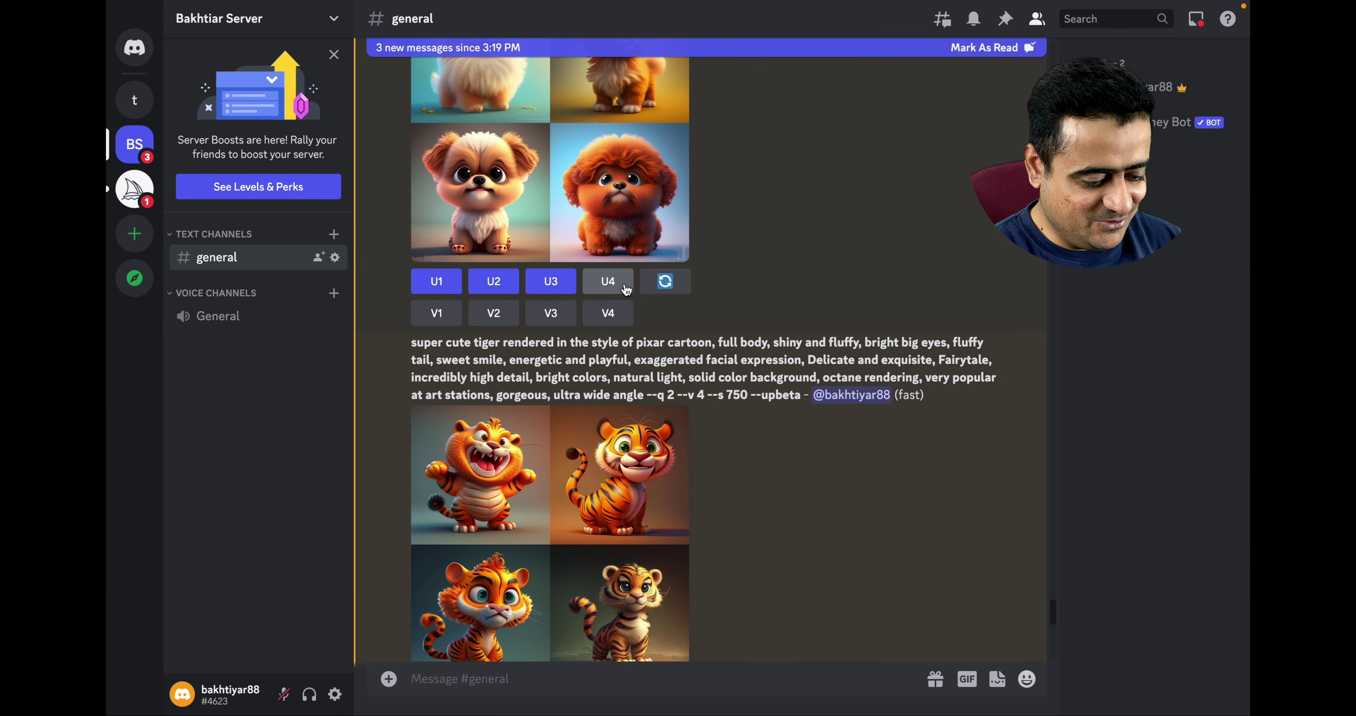
{"action": "left_click", "coordinate": [626, 289]}
Step: Preview the tiger grid and upscale the fourth tiger image
{"action": "scroll", "coordinate": [648, 372], "scroll_direction": "down", "scroll_amount": 4}
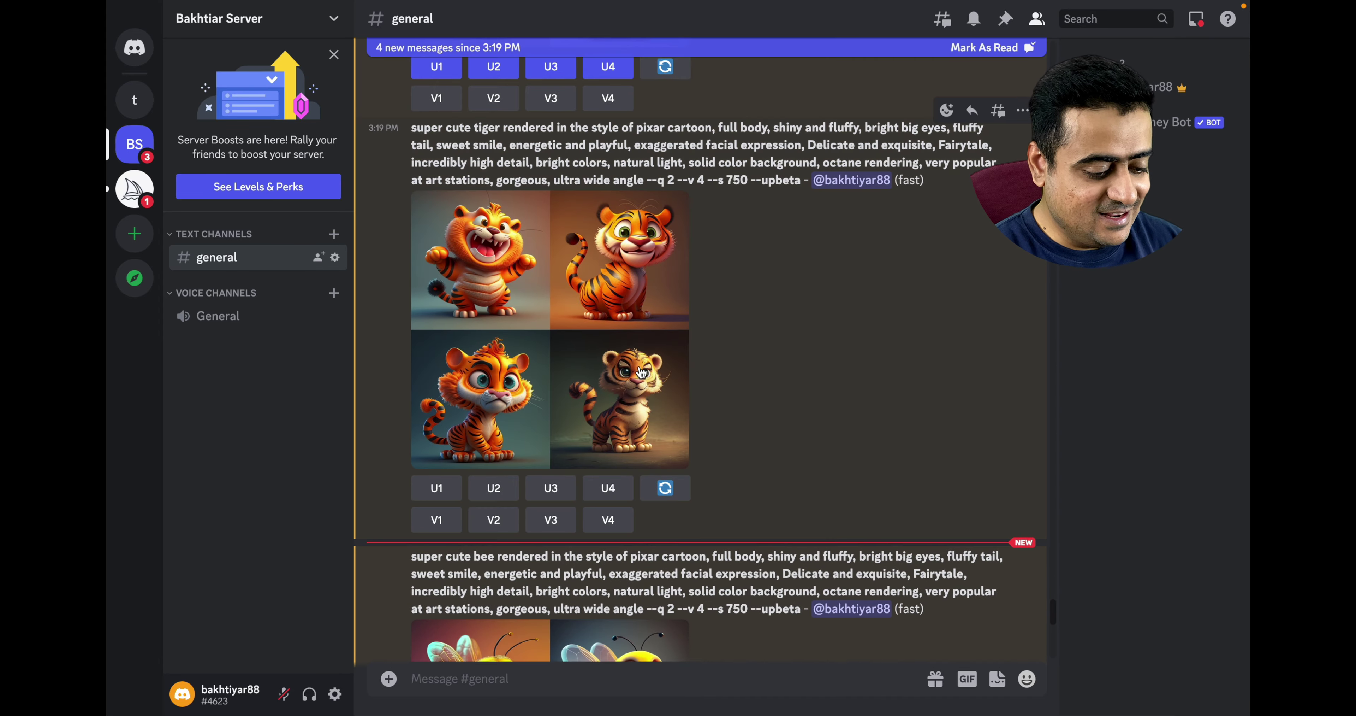
{"action": "left_click", "coordinate": [641, 373]}
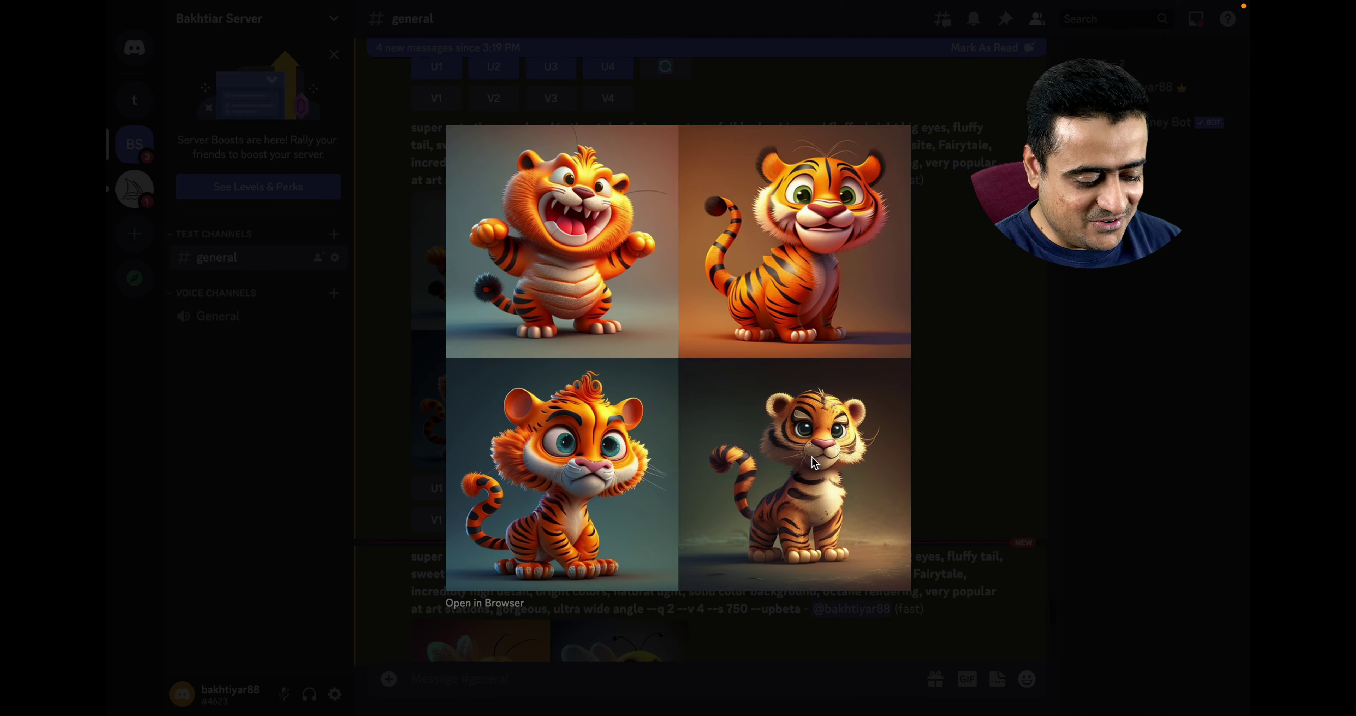
{"action": "left_click", "coordinate": [947, 457]}
{"action": "left_click", "coordinate": [622, 498]}
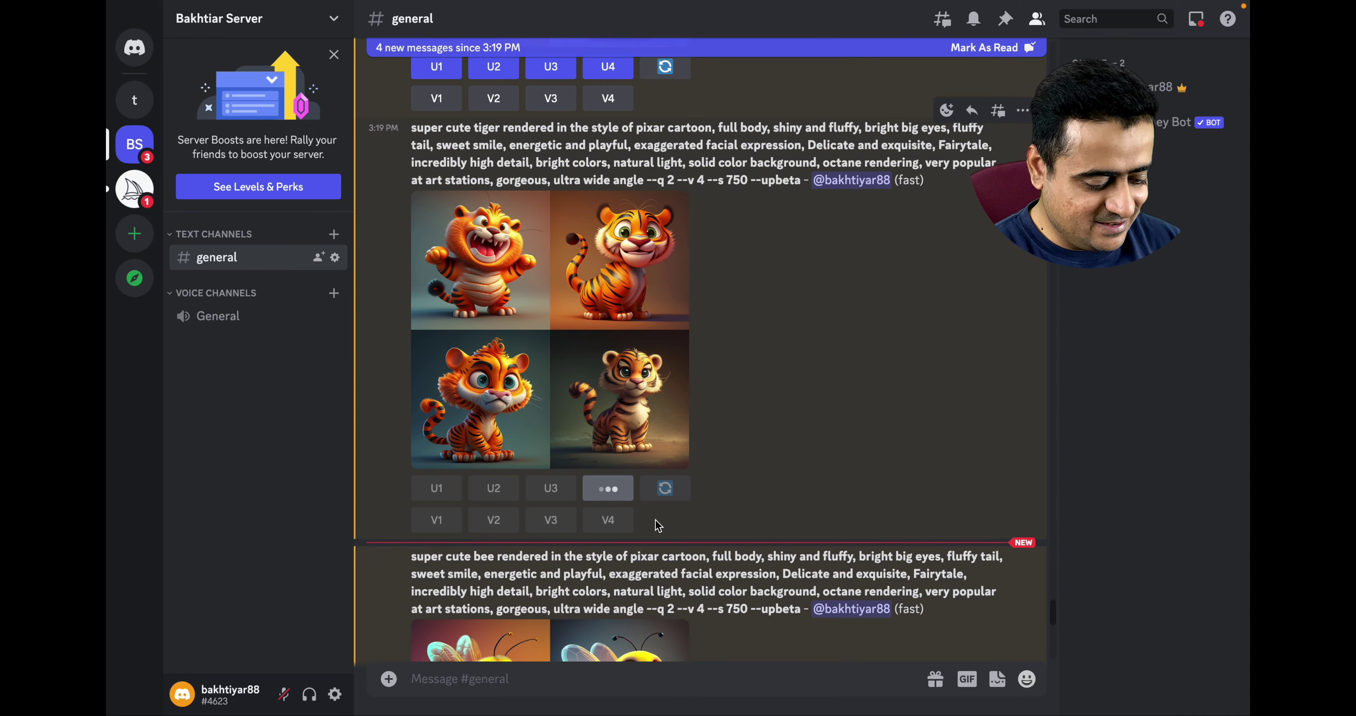
Step: Preview the bee grid and upscale the third and second bee images
{"action": "scroll", "coordinate": [656, 521], "scroll_direction": "down", "scroll_amount": 5}
{"action": "left_click", "coordinate": [618, 531]}
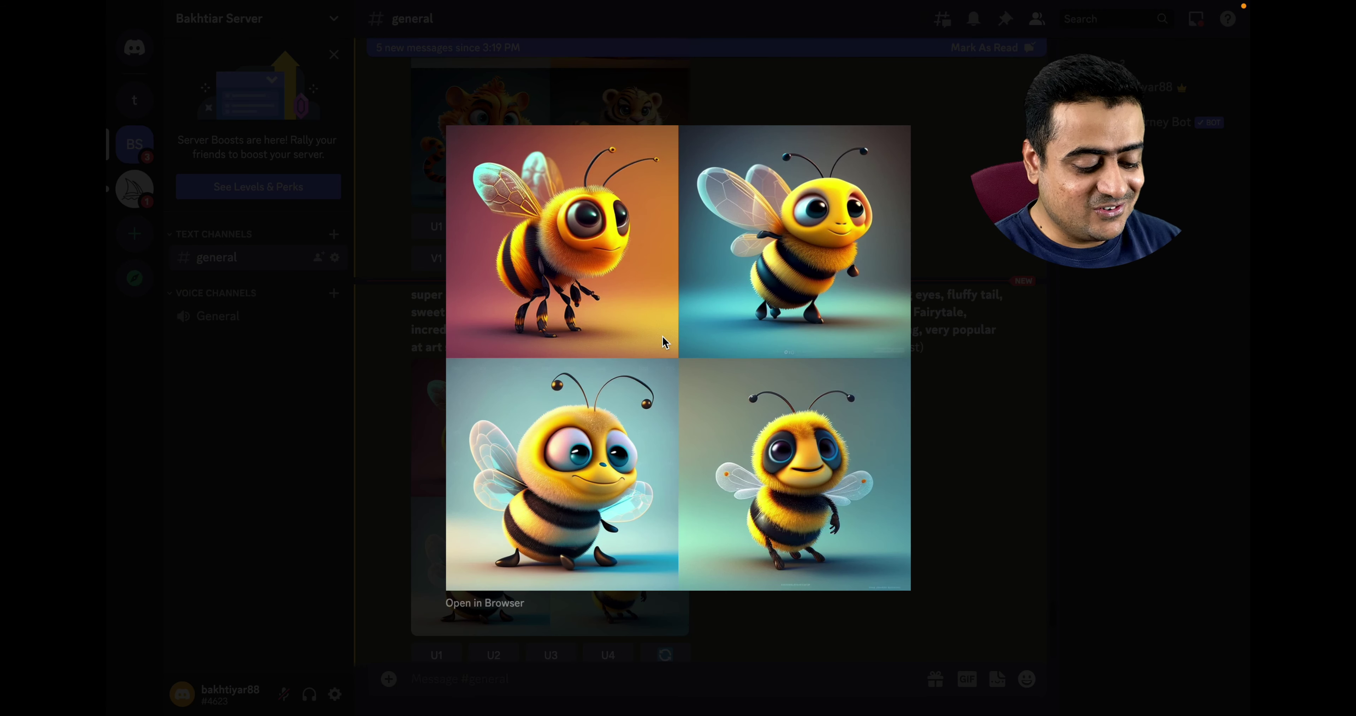
{"action": "left_click", "coordinate": [965, 400]}
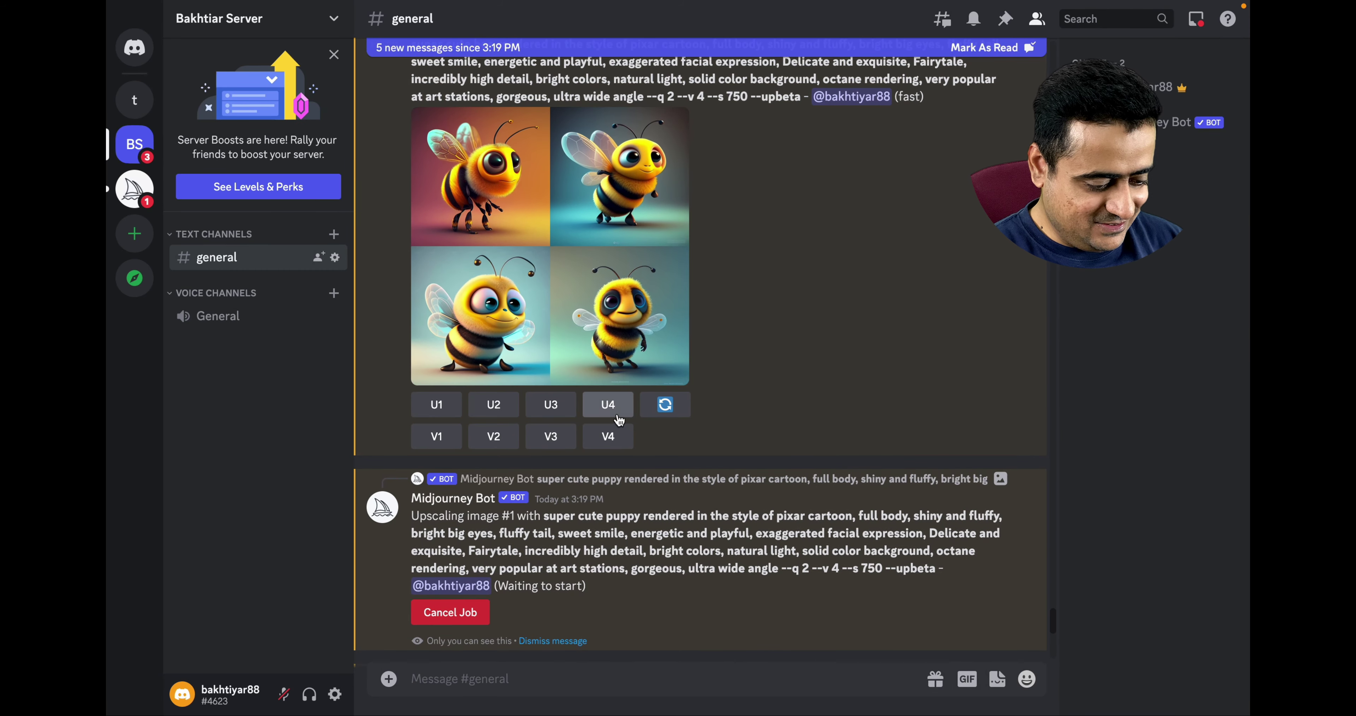
{"action": "left_click", "coordinate": [550, 406]}
{"action": "left_click", "coordinate": [494, 405]}
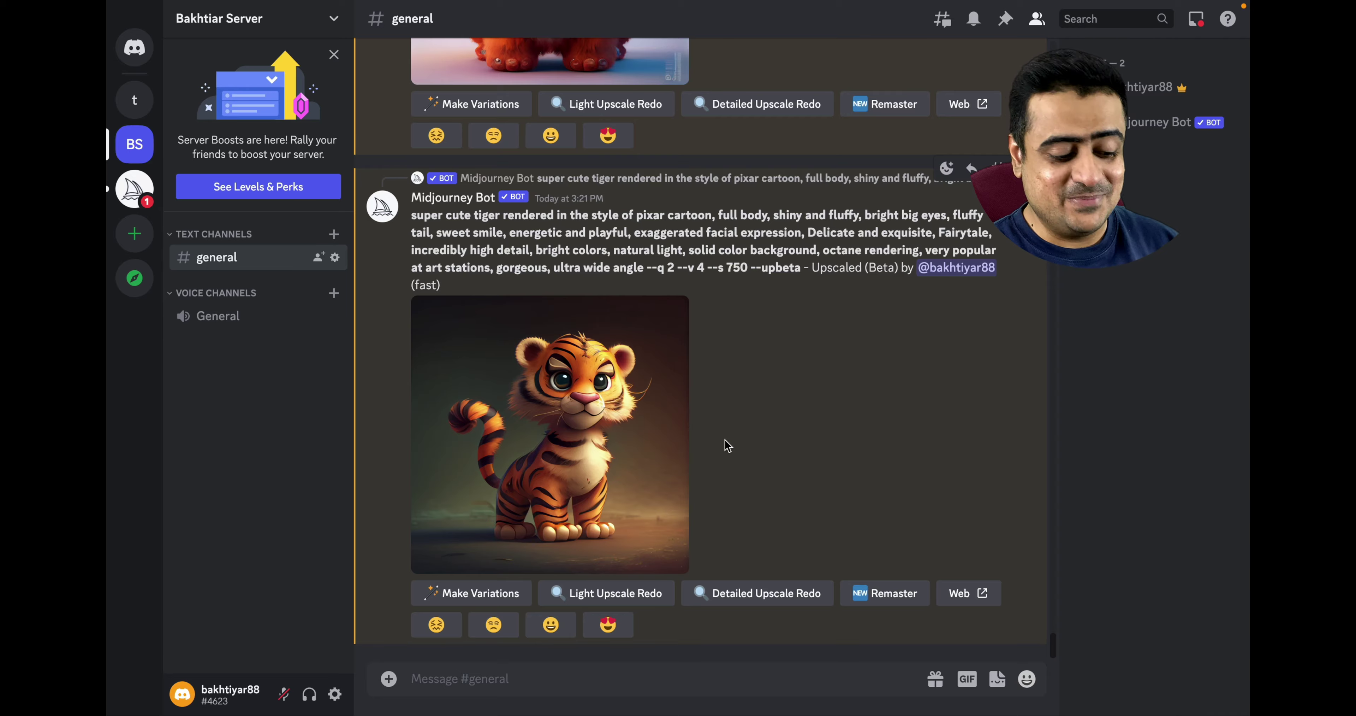
Step: View the upscaled tiger image and a puppy upscale at full size
{"action": "left_click", "coordinate": [611, 424]}
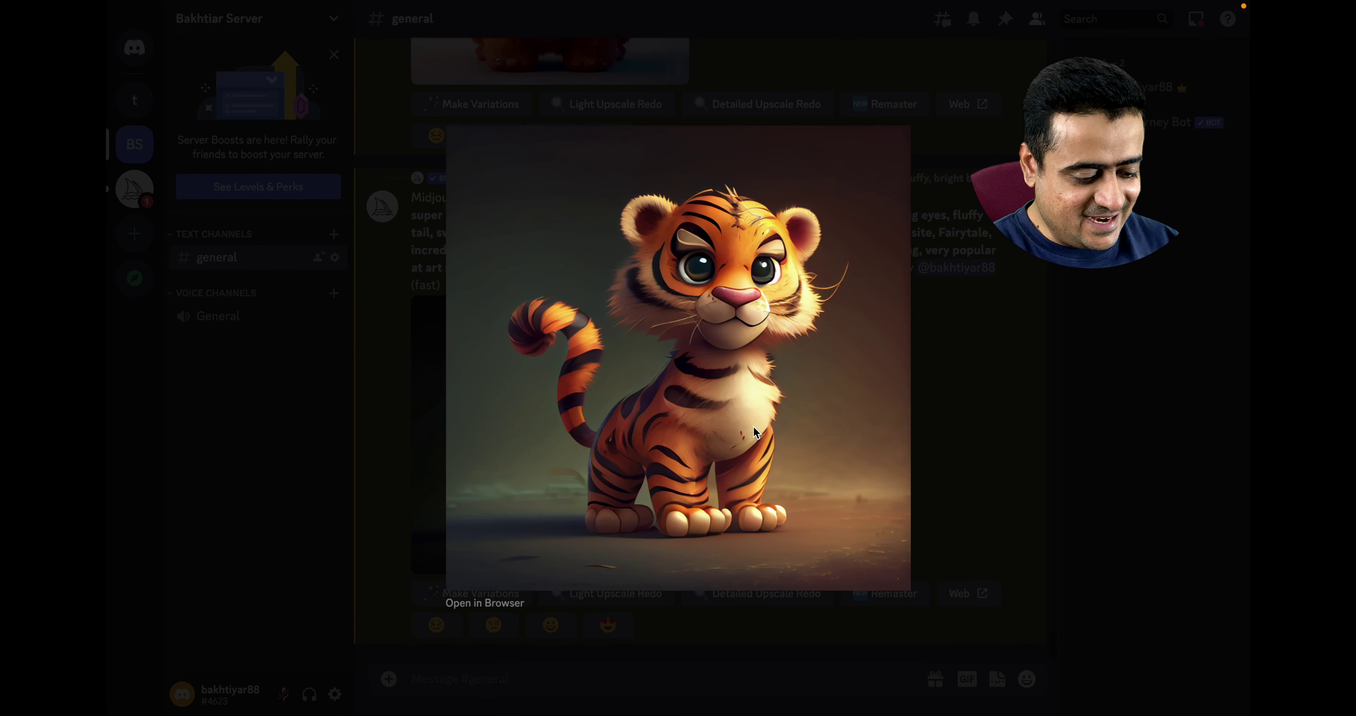
{"action": "left_click", "coordinate": [973, 445]}
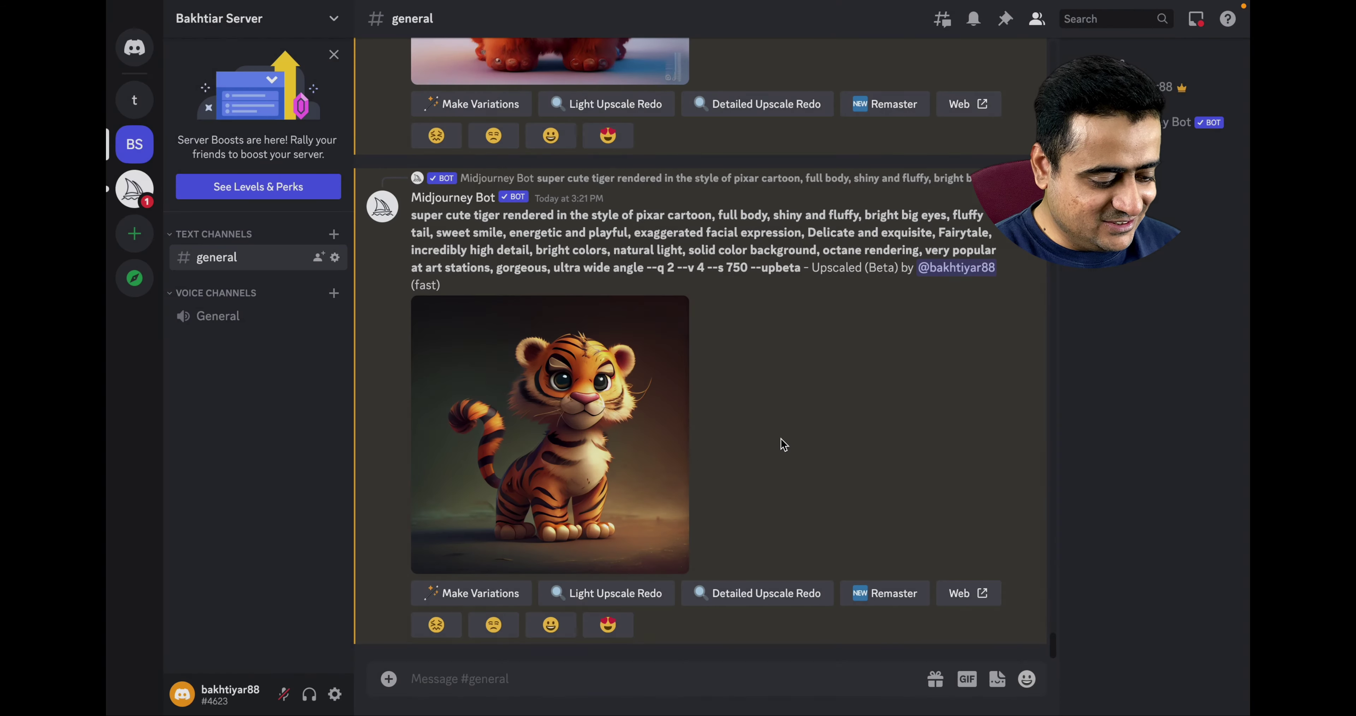
{"action": "scroll", "coordinate": [781, 444], "scroll_direction": "up", "scroll_amount": 5}
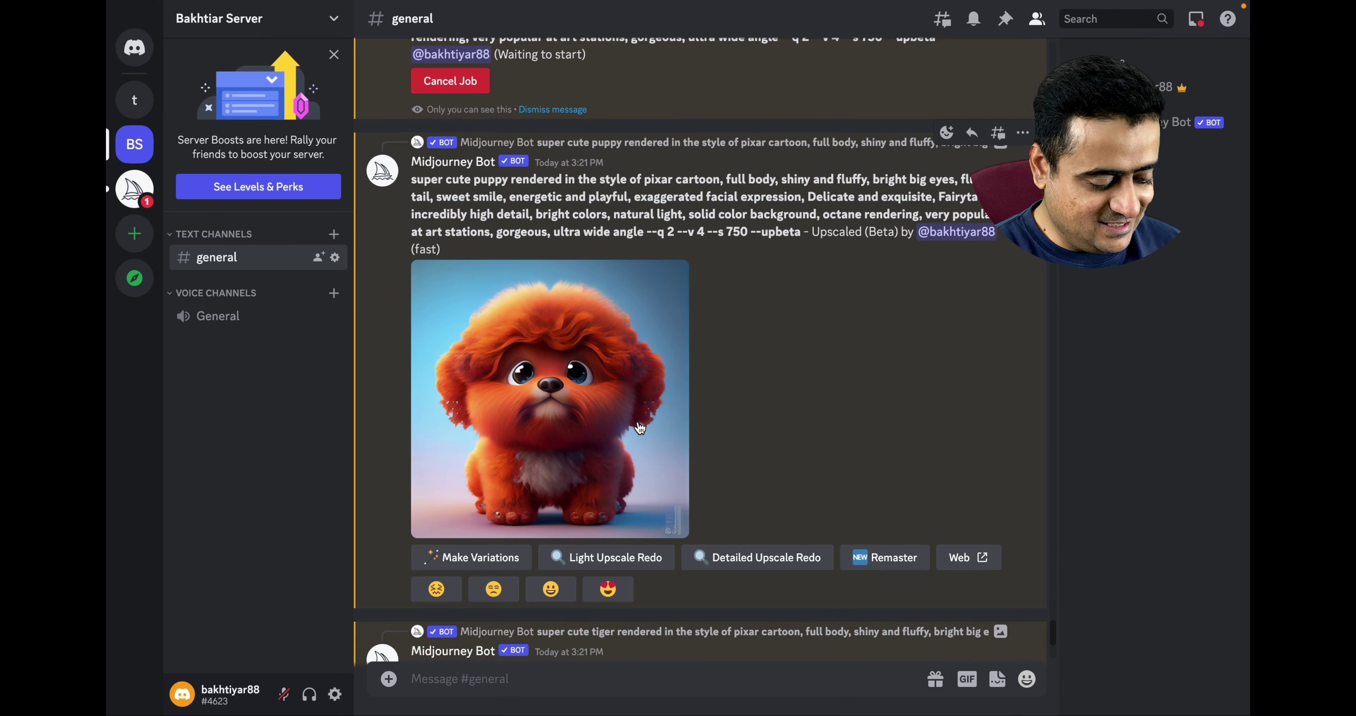
{"action": "scroll", "coordinate": [638, 420], "scroll_direction": "up", "scroll_amount": 4}
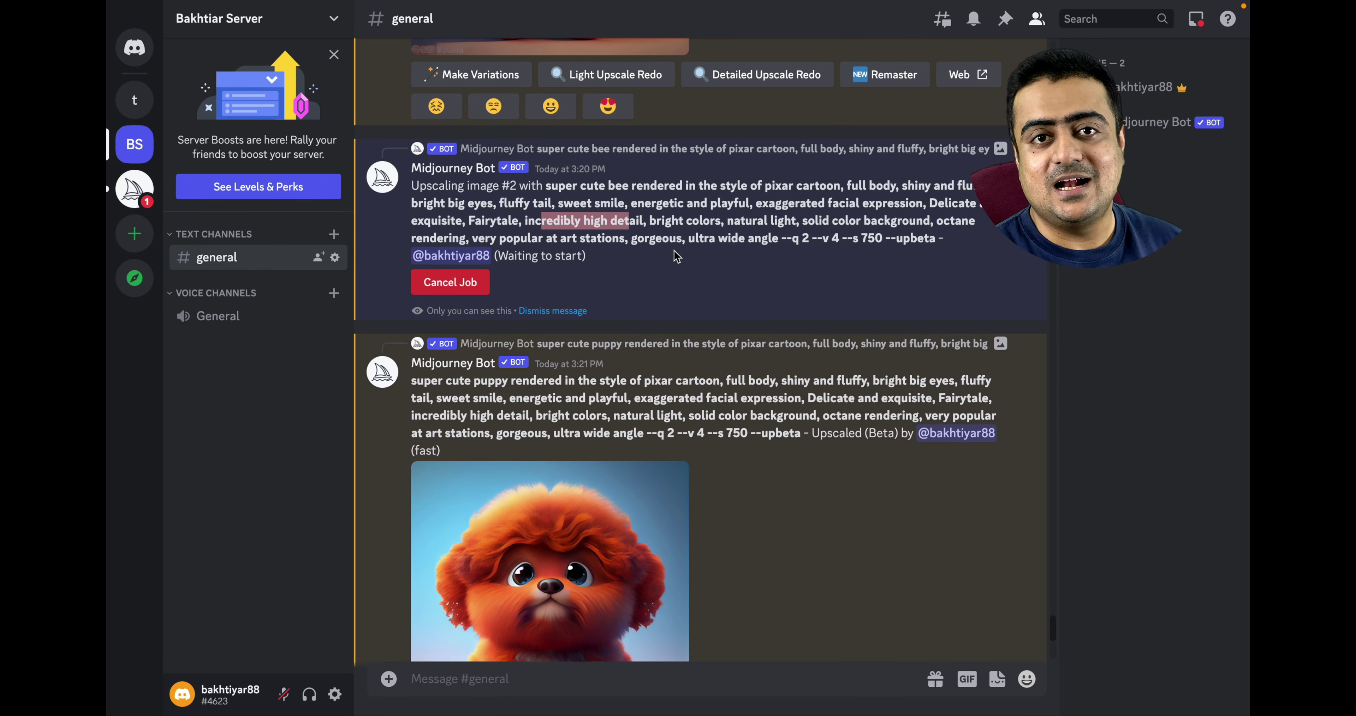
{"action": "scroll", "coordinate": [676, 256], "scroll_direction": "up", "scroll_amount": 5}
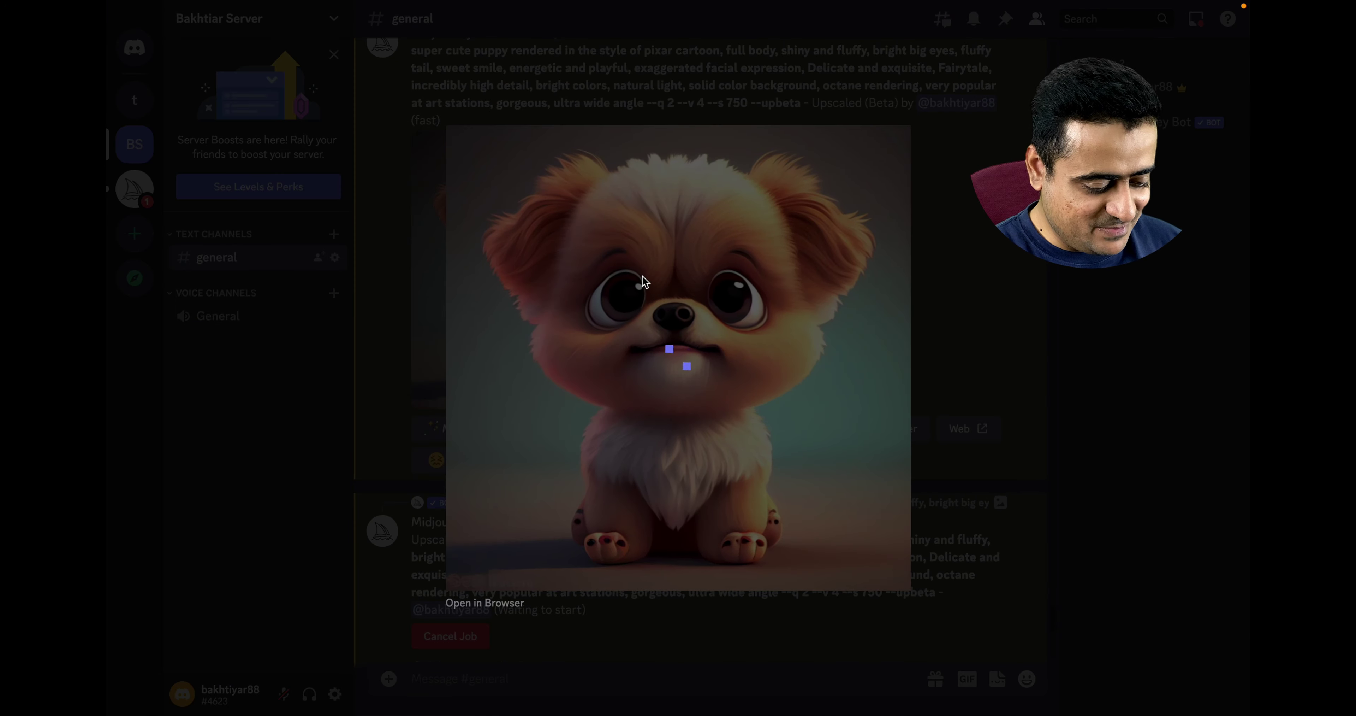
{"action": "key", "text": "Escape"}
Step: View the upscaled fluffy cream puppy image at full size
{"action": "scroll", "coordinate": [785, 298], "scroll_direction": "up", "scroll_amount": 15}
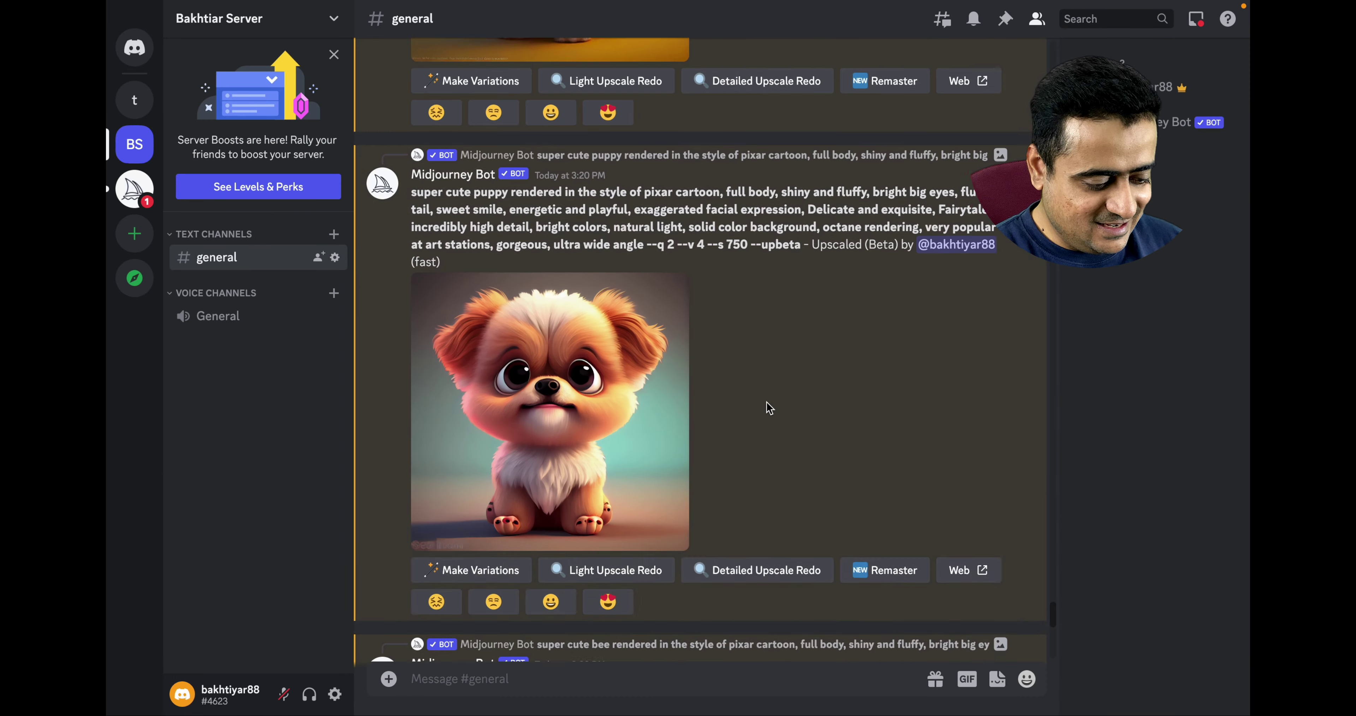
{"action": "scroll", "coordinate": [769, 405], "scroll_direction": "up", "scroll_amount": 5}
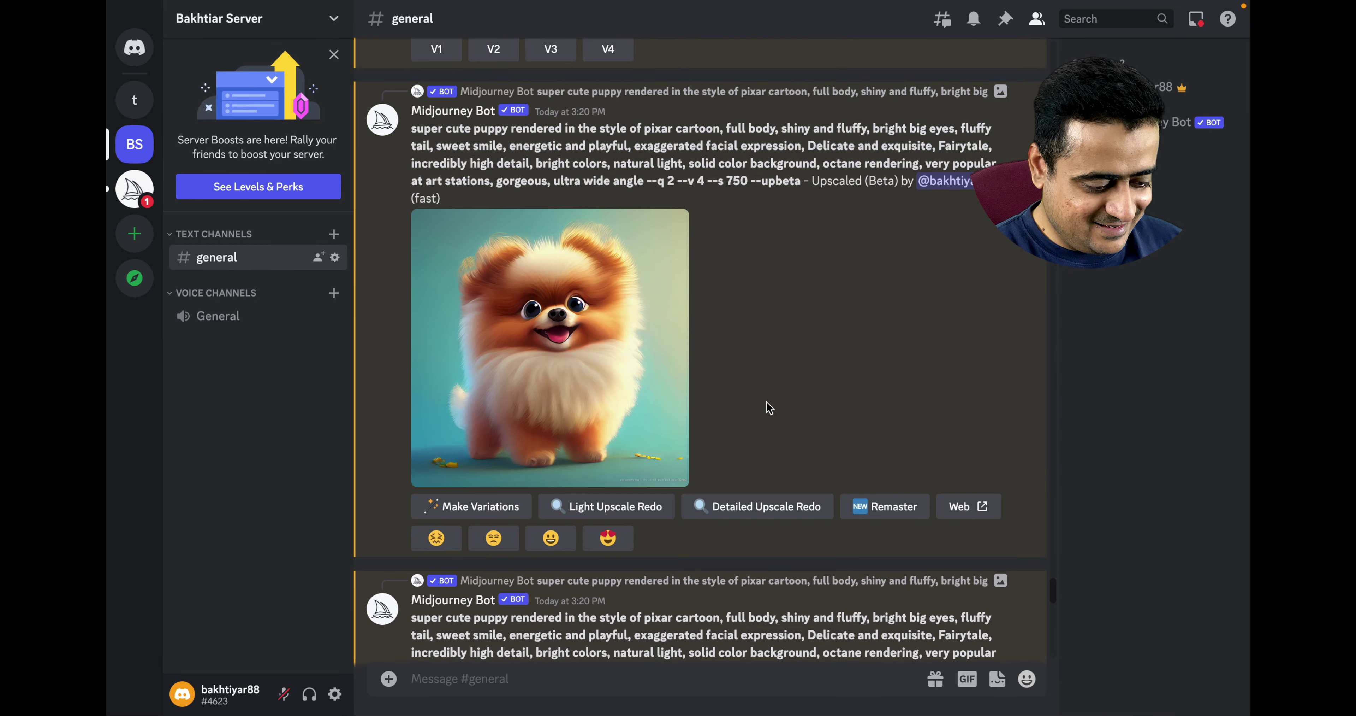
{"action": "left_click", "coordinate": [642, 371]}
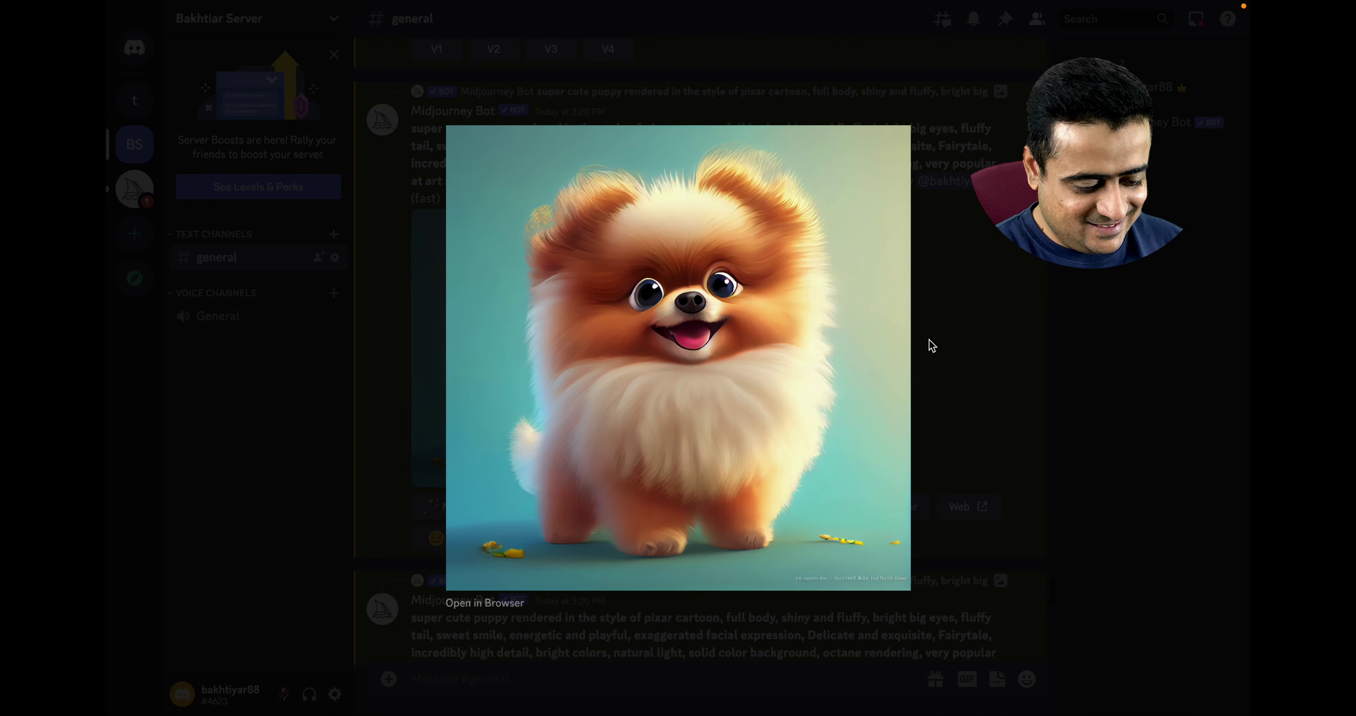
{"action": "left_click", "coordinate": [945, 345]}
{"action": "scroll", "coordinate": [764, 530], "scroll_direction": "down", "scroll_amount": 10}
{"action": "scroll", "coordinate": [763, 530], "scroll_direction": "down", "scroll_amount": 8}
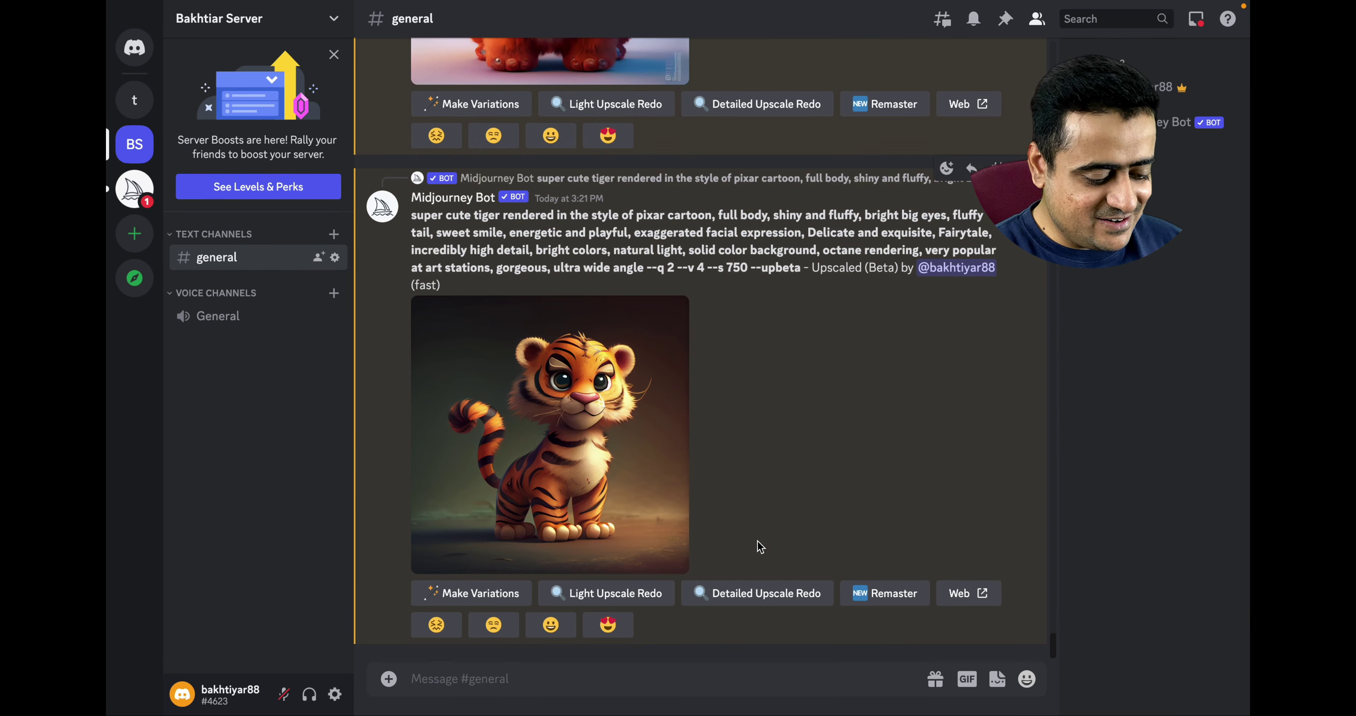
Step: Submit the kitty prompt via /imagine with 'kitty' changed to 'chick'
{"action": "type", "text": "/"}
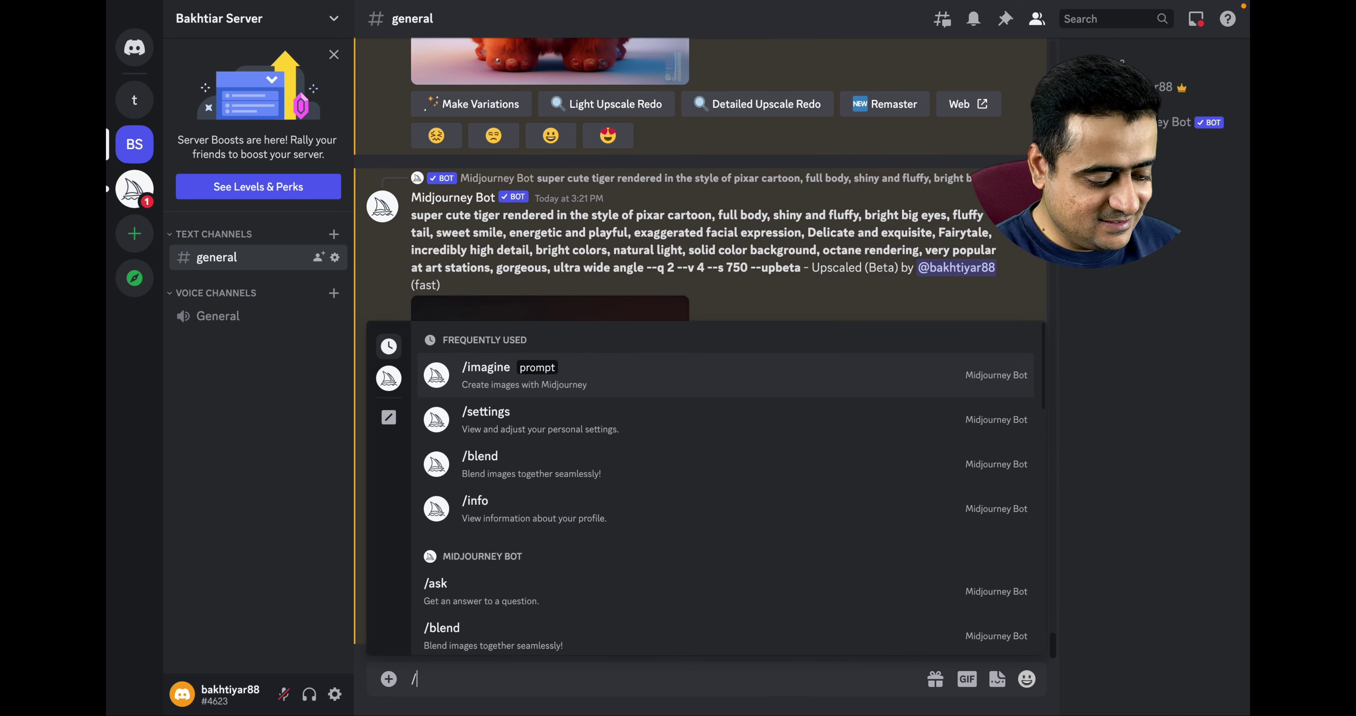
{"action": "key", "text": "Tab"}
{"action": "type", "text": "super cute kitty rendered in the style of pixar cartoon, full body, shiny and fluffy, bright big eyes, fluffy tail, sweet smile, energetic and playful, exaggerated facial expression, Delicate and exquisite, Fairytale, incredibly high detail, bright colors, natural light, solid color background, octane rendering, very popular at art stations, gorgeous, ultra wide angle"}
{"action": "double_click", "coordinate": [548, 627]}
{"action": "type", "text": "chick"}
{"action": "key", "text": "Return"}
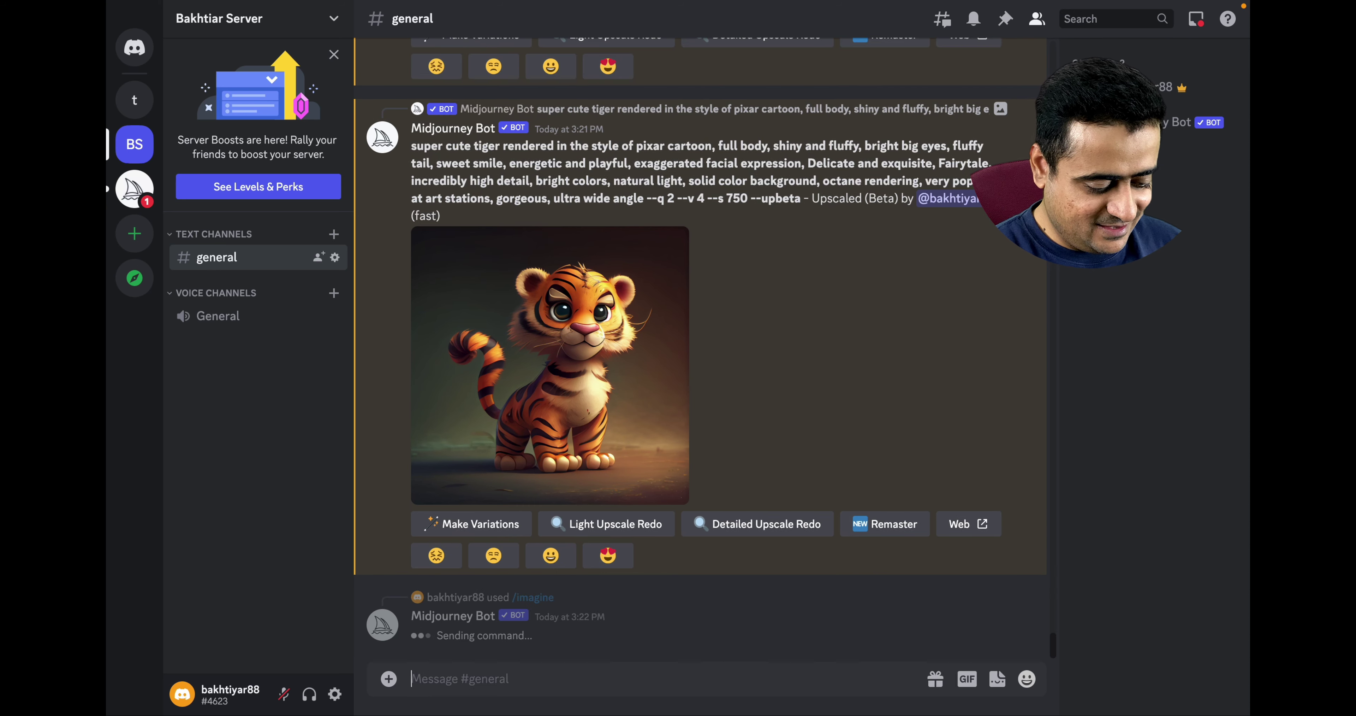
Step: Submit the kitty prompt with 'kitty' changed to 'cub'
{"action": "type", "text": "/"}
{"action": "key", "text": "Tab"}
{"action": "type", "text": "super cute kitty rendered in the style of pixar cartoon, full body, shiny and fluffy, bright big eyes, fluffy tail, sweet smile, energetic and playful, exaggerated facial expression, Delicate and exquisite, Fairytale, incredibly high detail, bright colors, natural light, solid color background, octane rendering, very popular at art stations, gorgeous, ultra wide angle"}
{"action": "double_click", "coordinate": [539, 627]}
{"action": "type", "text": "cub"}
{"action": "key", "text": "Return"}
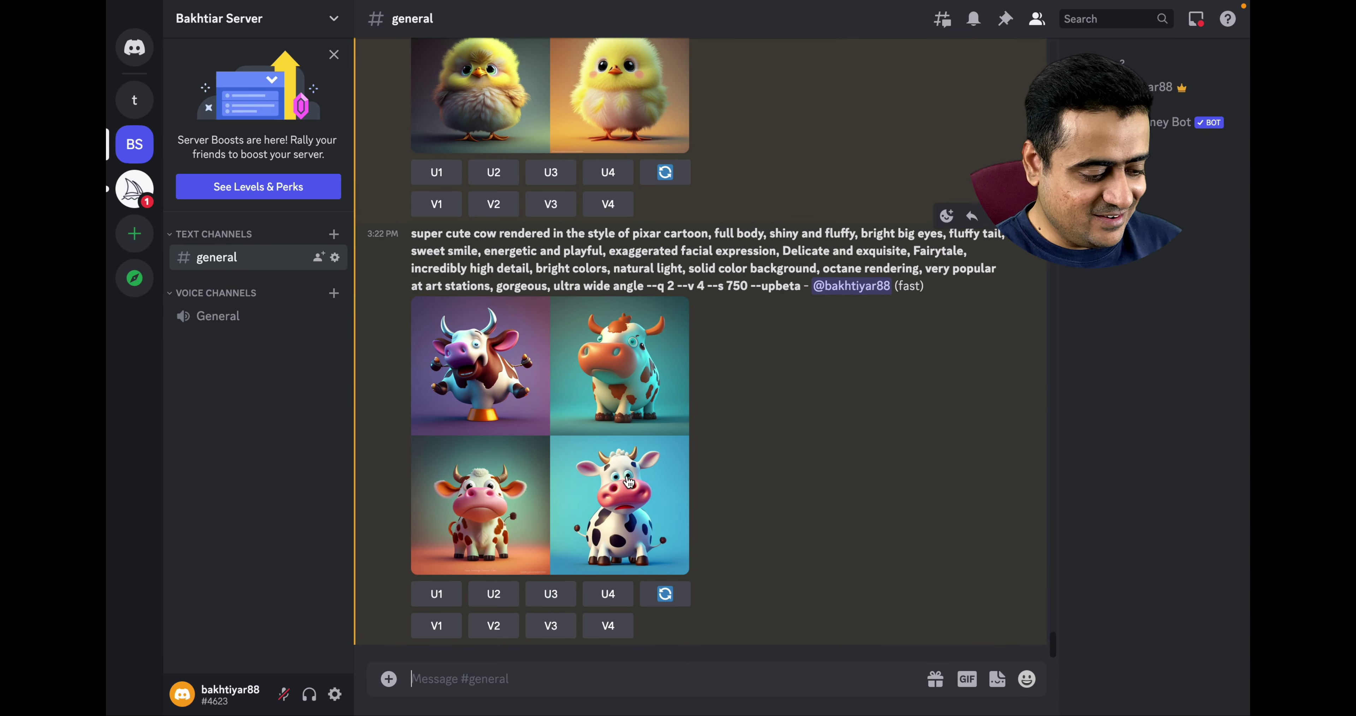
Step: Preview the chick and cow grids, then upscale cow image 1 and chick image 4
{"action": "scroll", "coordinate": [599, 382], "scroll_direction": "up", "scroll_amount": 4}
{"action": "left_click", "coordinate": [592, 272]}
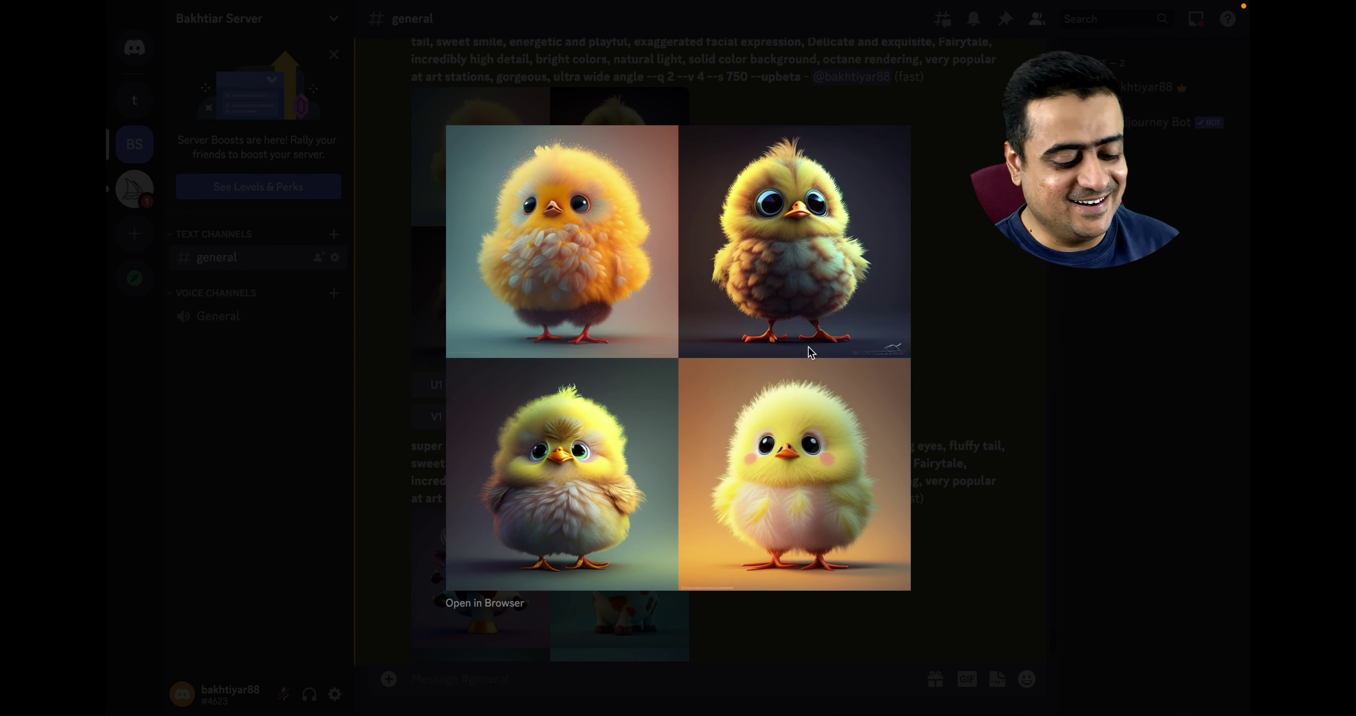
{"action": "left_click", "coordinate": [988, 251]}
{"action": "scroll", "coordinate": [603, 444], "scroll_direction": "down", "scroll_amount": 4}
{"action": "left_click", "coordinate": [603, 444]}
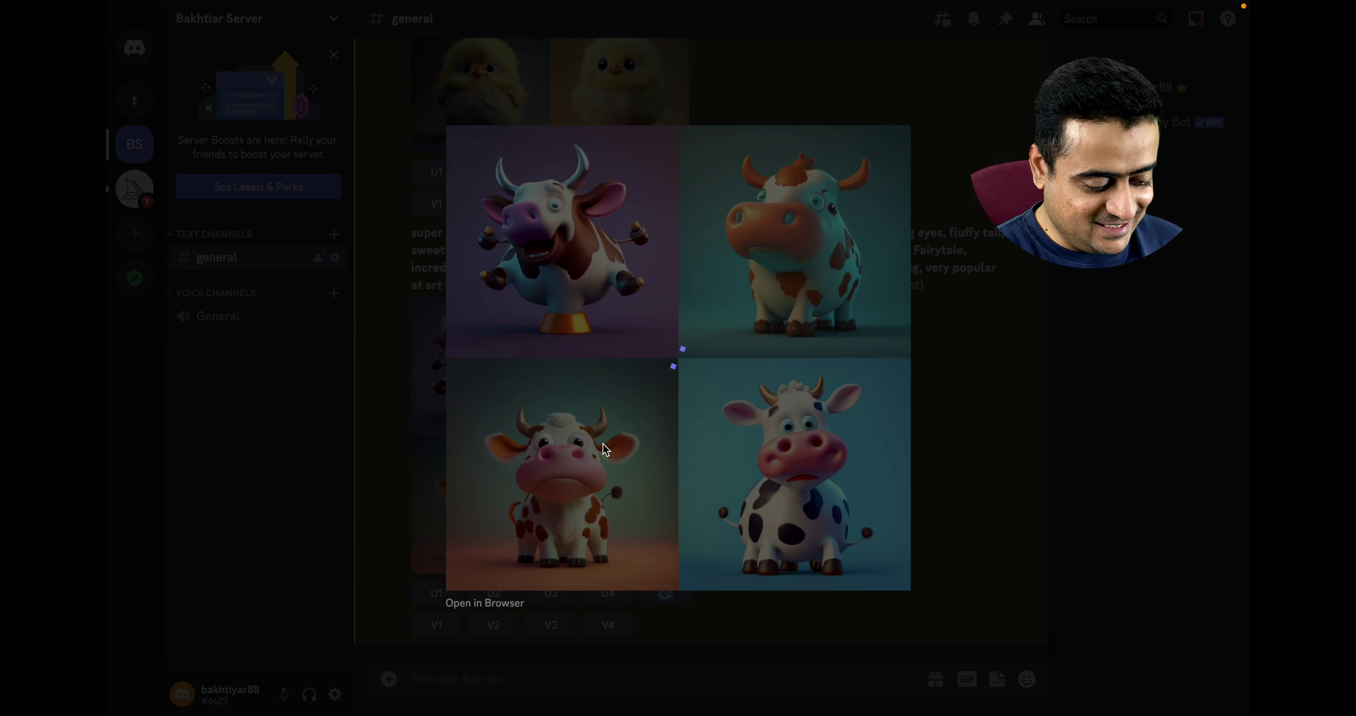
{"action": "left_click", "coordinate": [969, 457]}
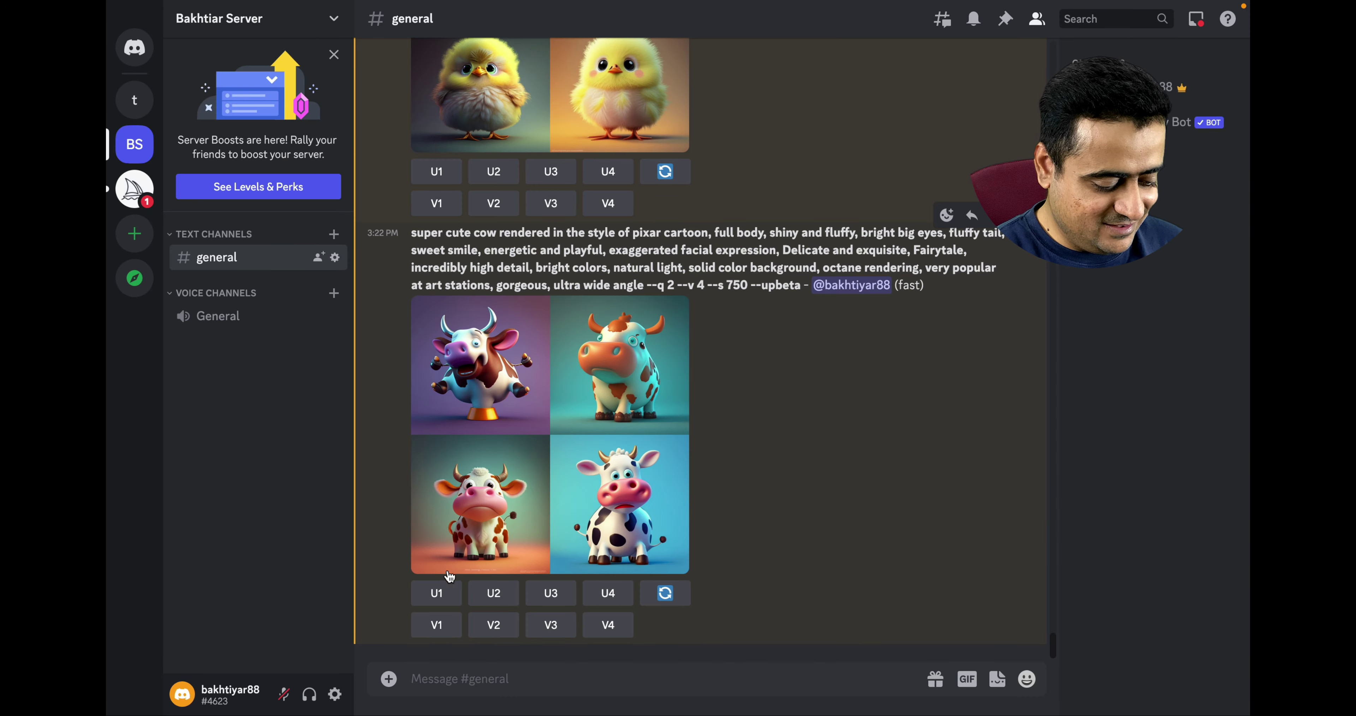
{"action": "left_click", "coordinate": [431, 595]}
{"action": "scroll", "coordinate": [527, 410], "scroll_direction": "up", "scroll_amount": 1}
{"action": "left_click", "coordinate": [617, 226]}
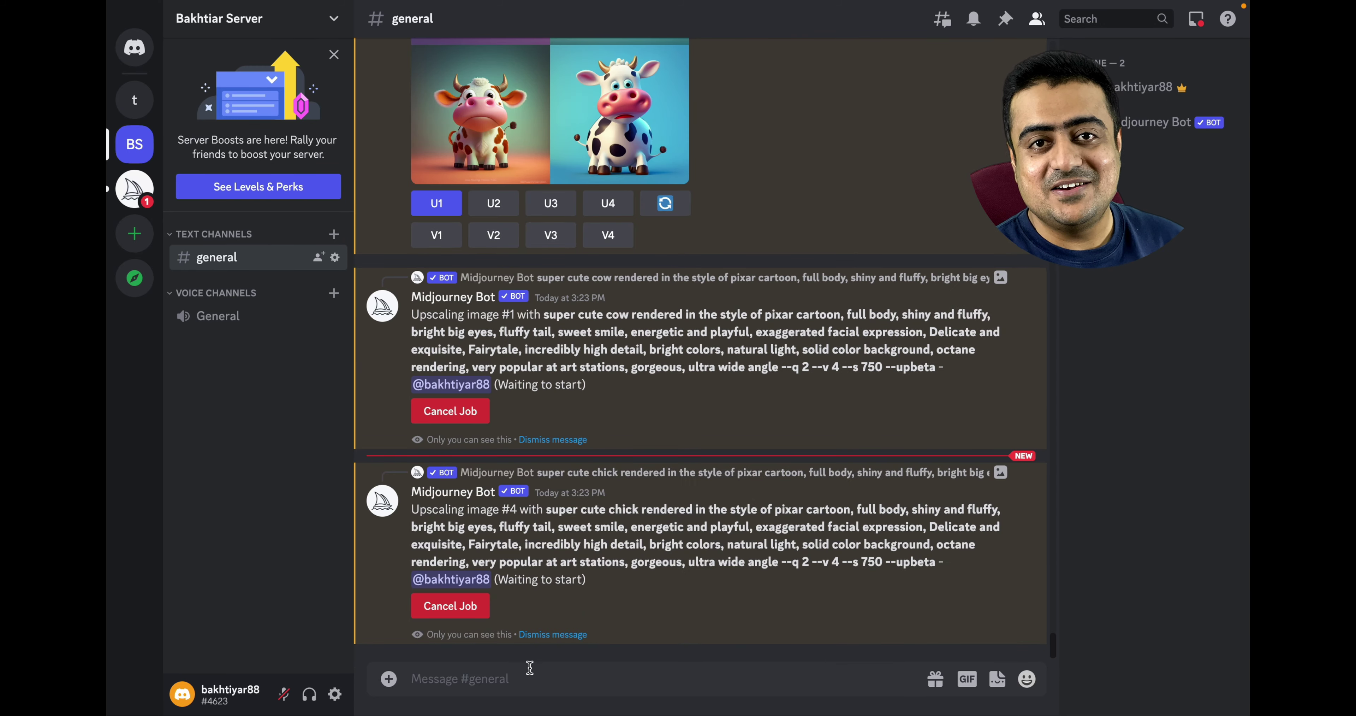
Step: Paste the 3D chibi soft and fluffy pixie kitty 8K product photo prompt into /imagine
{"action": "type", "text": "/"}
{"action": "key", "text": "Return"}
{"action": "type", "text": "3D Chibi soft and fluffy pixie kitty 3D, by style of Bonnie Hetherington Robson, 8K, product photo"}
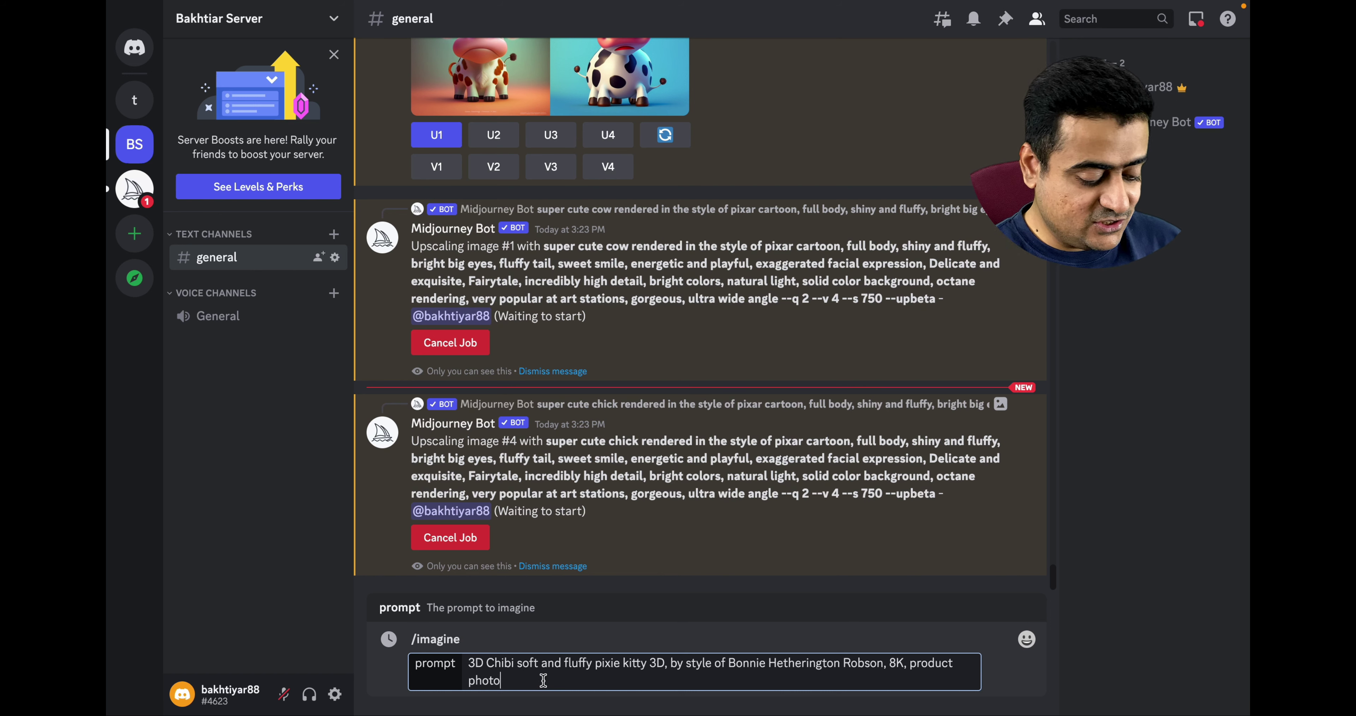
{"action": "left_click_drag", "start_coordinate": [567, 663], "coordinate": [651, 663]}
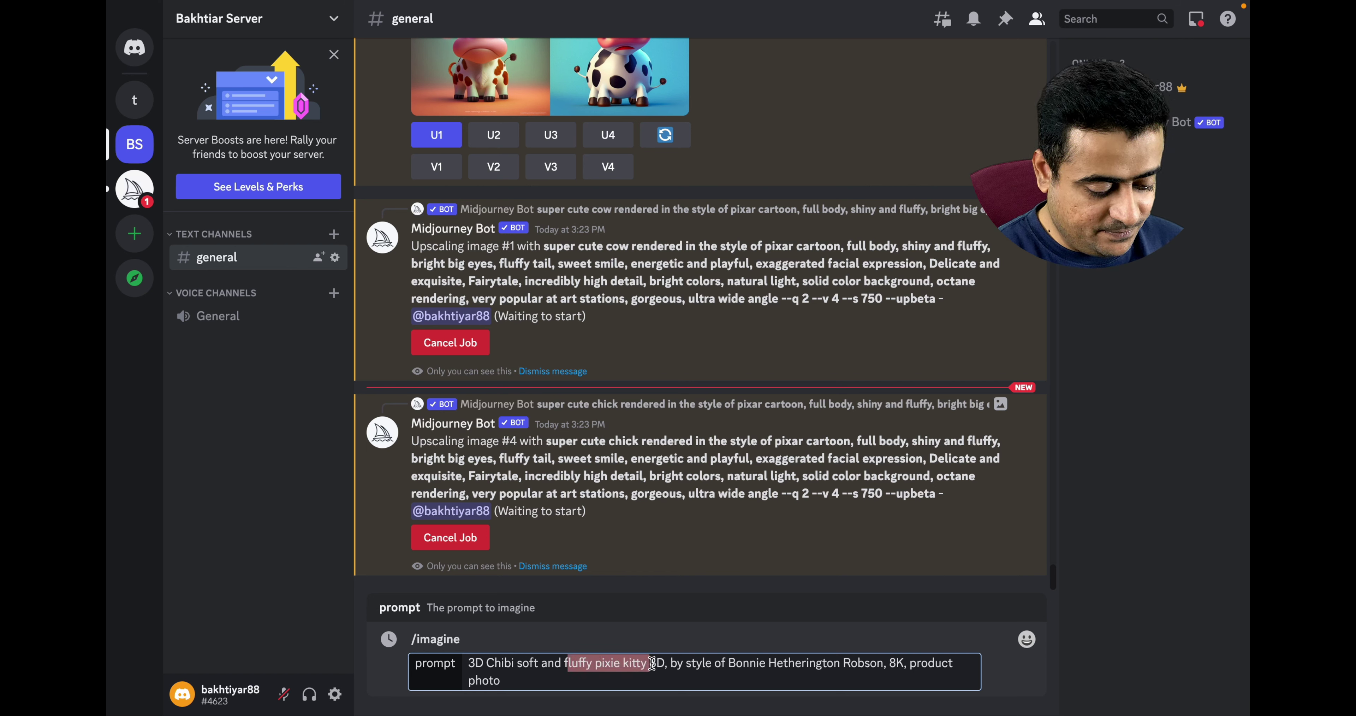
{"action": "left_click", "coordinate": [610, 682]}
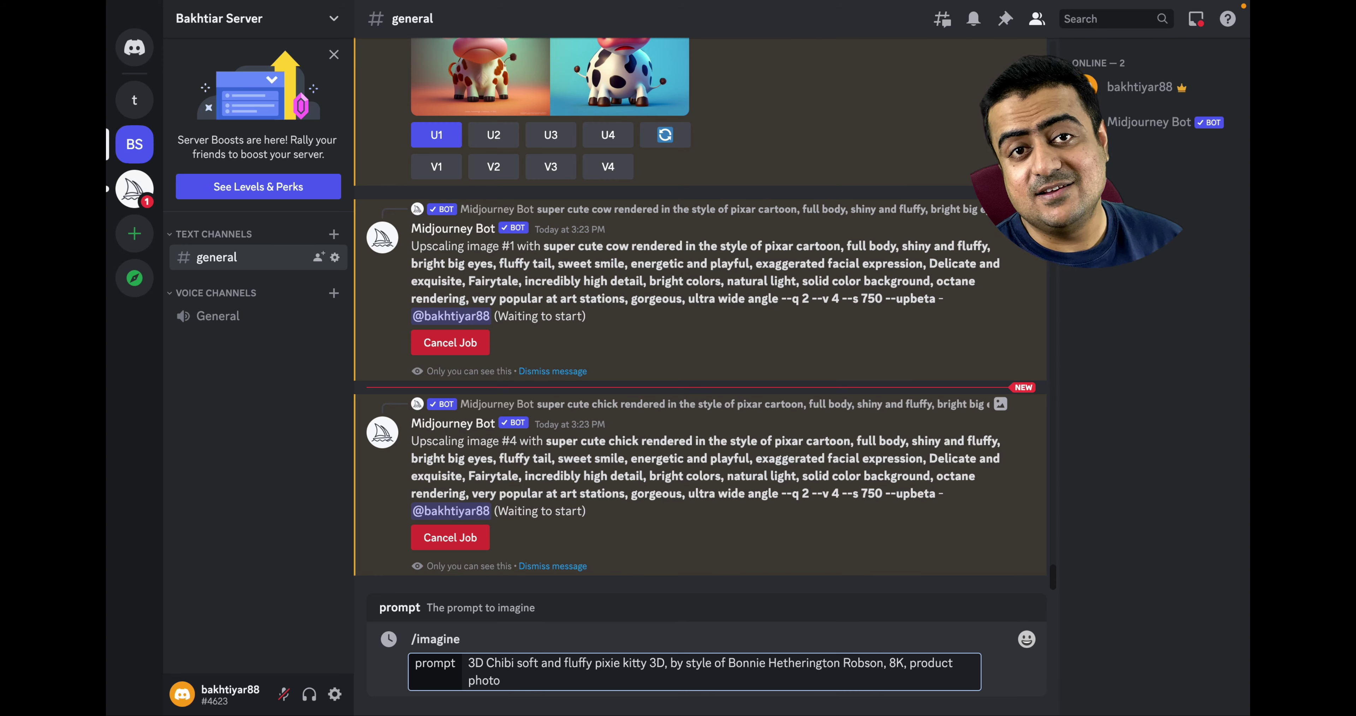
{"action": "key", "text": "Return"}
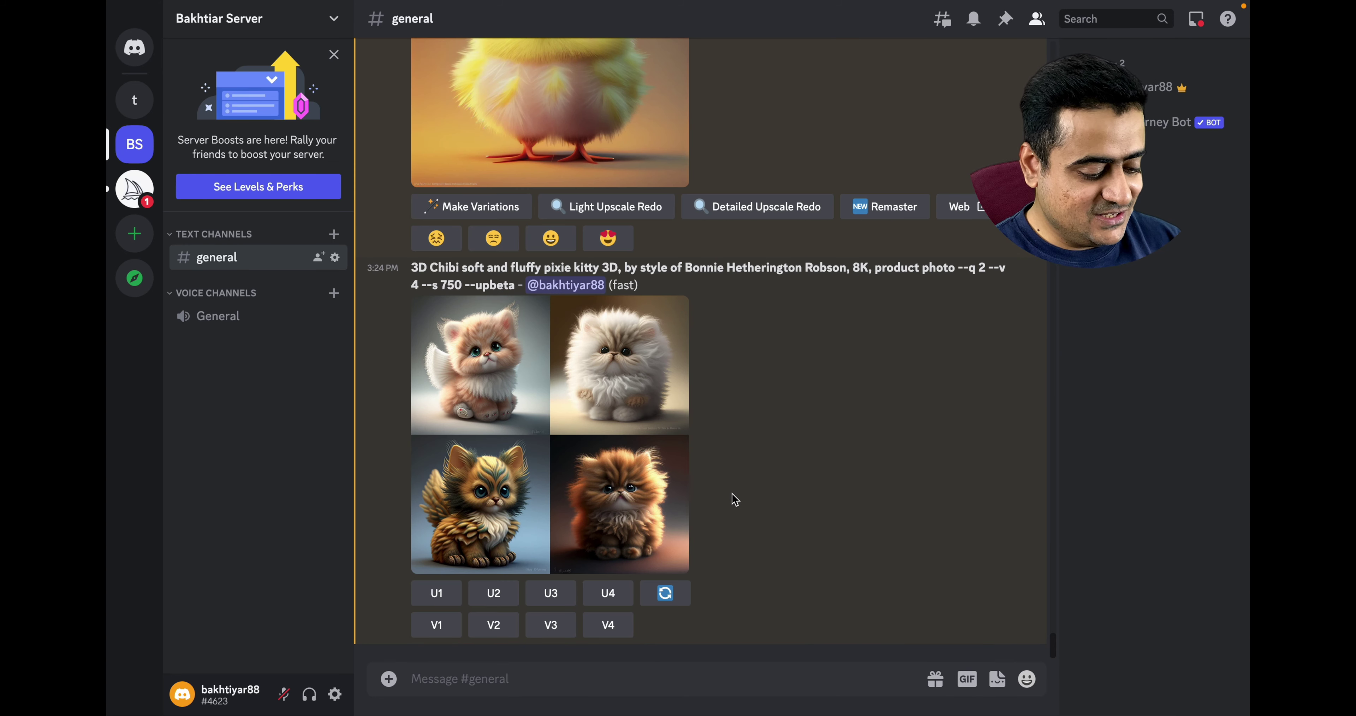
Step: View the upscaled chick image at full size
{"action": "scroll", "coordinate": [734, 500], "scroll_direction": "up", "scroll_amount": 5}
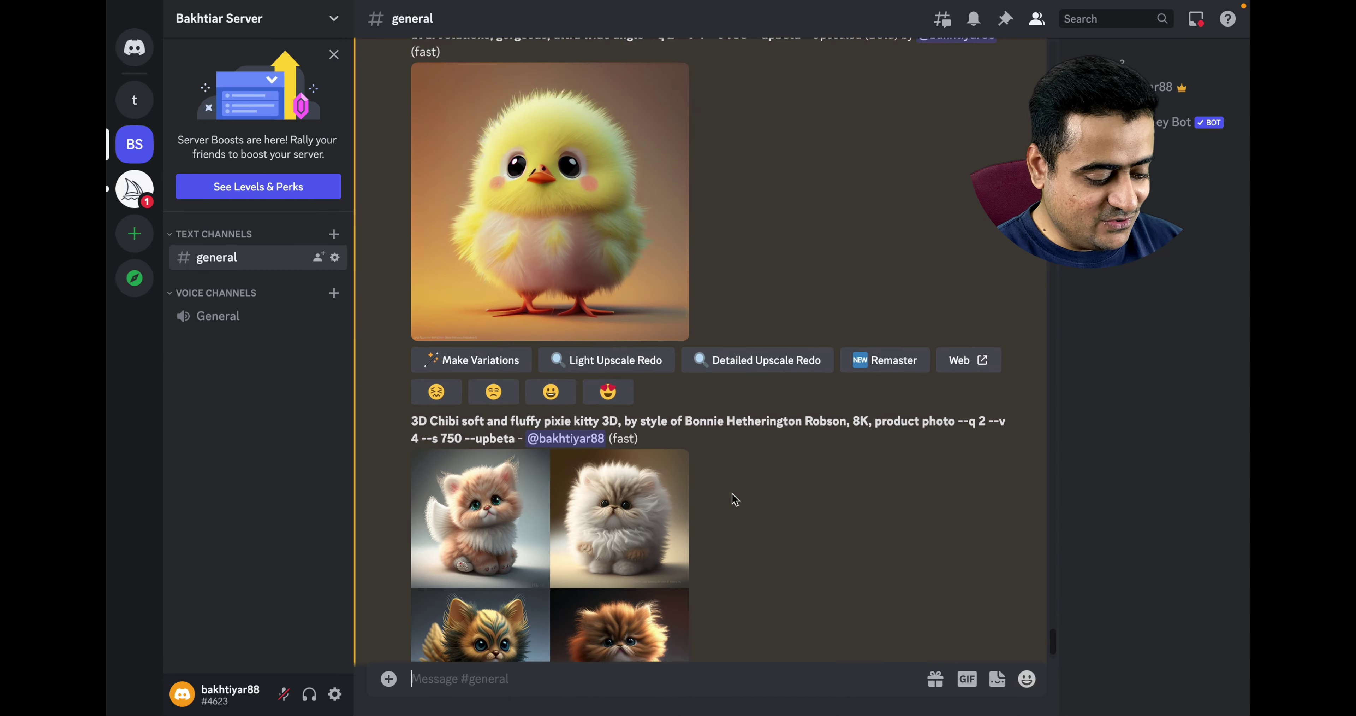
{"action": "left_click", "coordinate": [543, 341]}
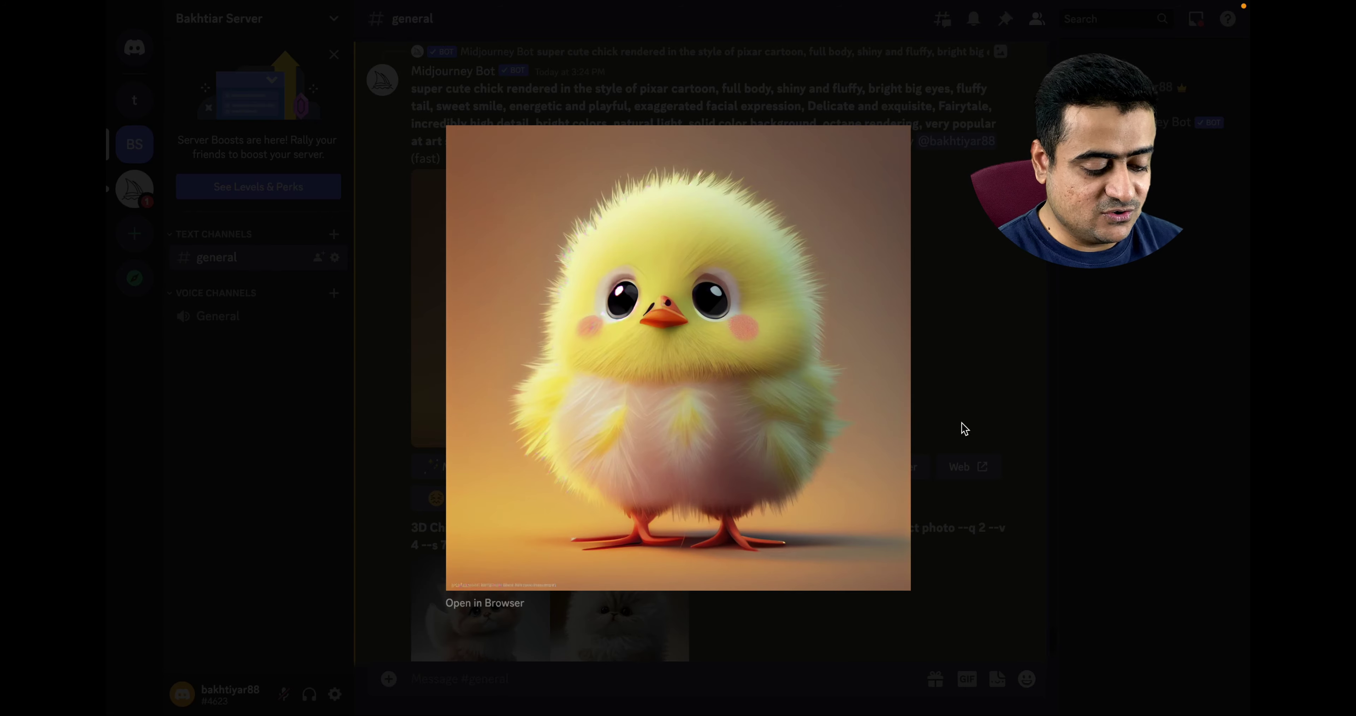
{"action": "left_click", "coordinate": [974, 423]}
{"action": "scroll", "coordinate": [701, 619], "scroll_direction": "down", "scroll_amount": 2}
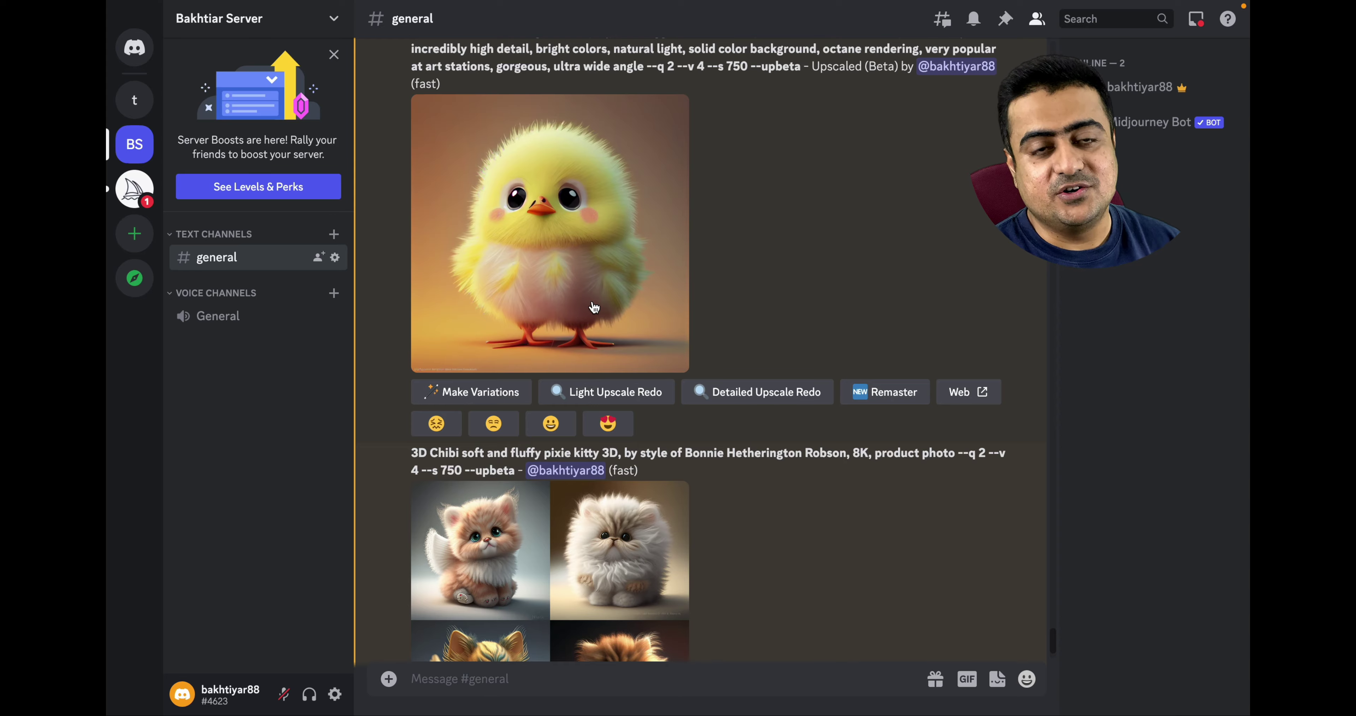
{"action": "scroll", "coordinate": [594, 307], "scroll_direction": "down", "scroll_amount": 4}
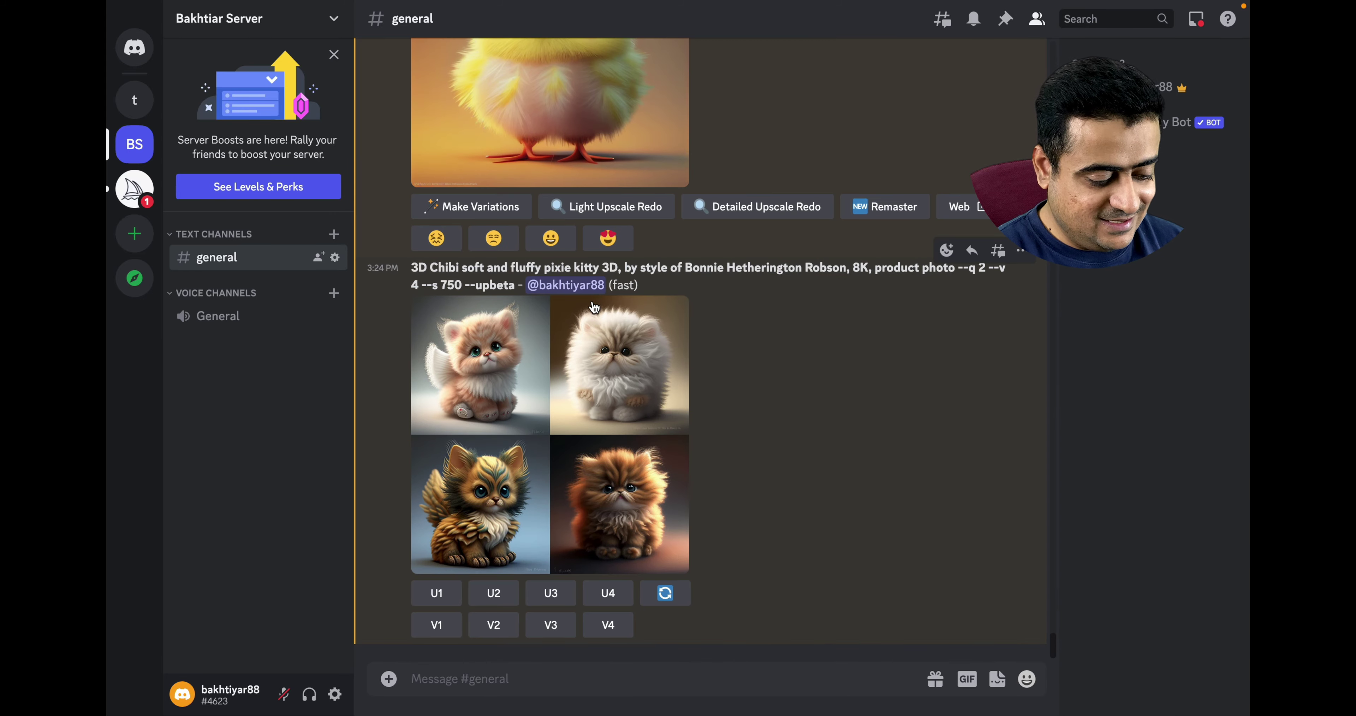
Step: Preview the pixie kitty grid and upscale all four kitty images (U1–U4)
{"action": "left_click", "coordinate": [496, 396]}
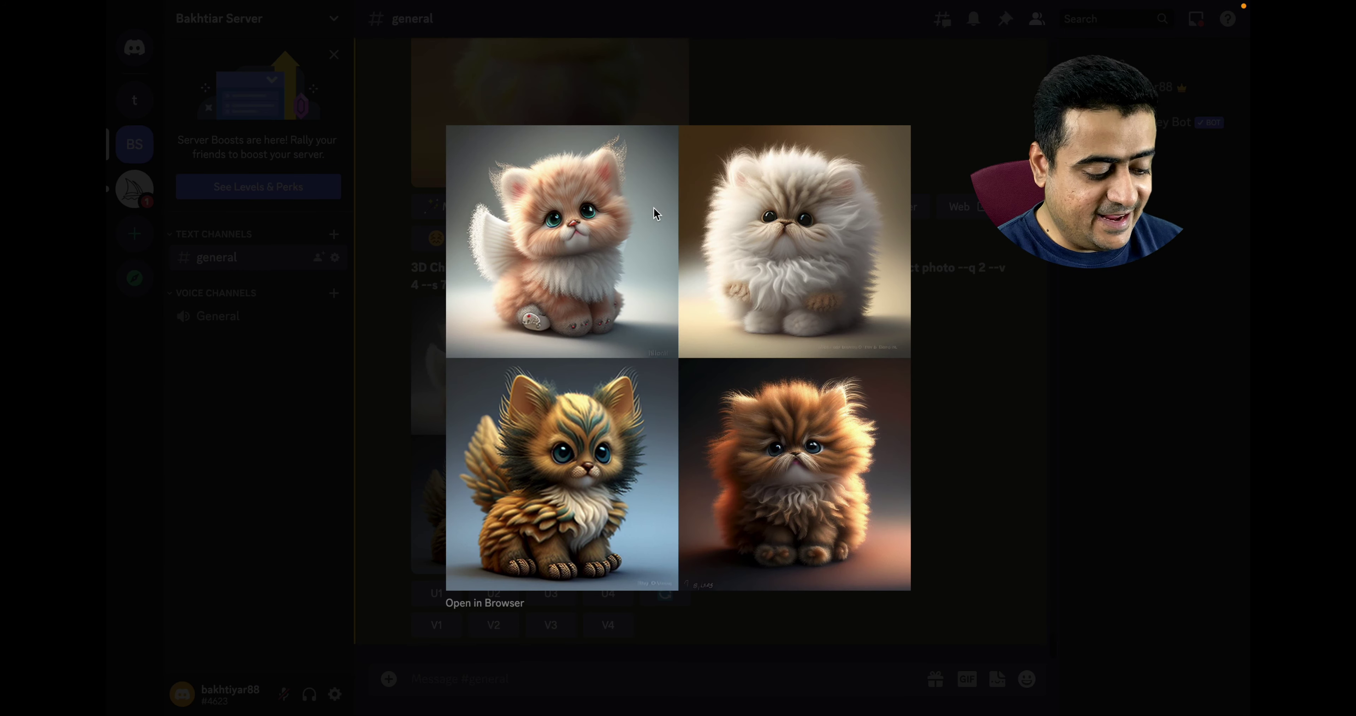
{"action": "left_click", "coordinate": [963, 405]}
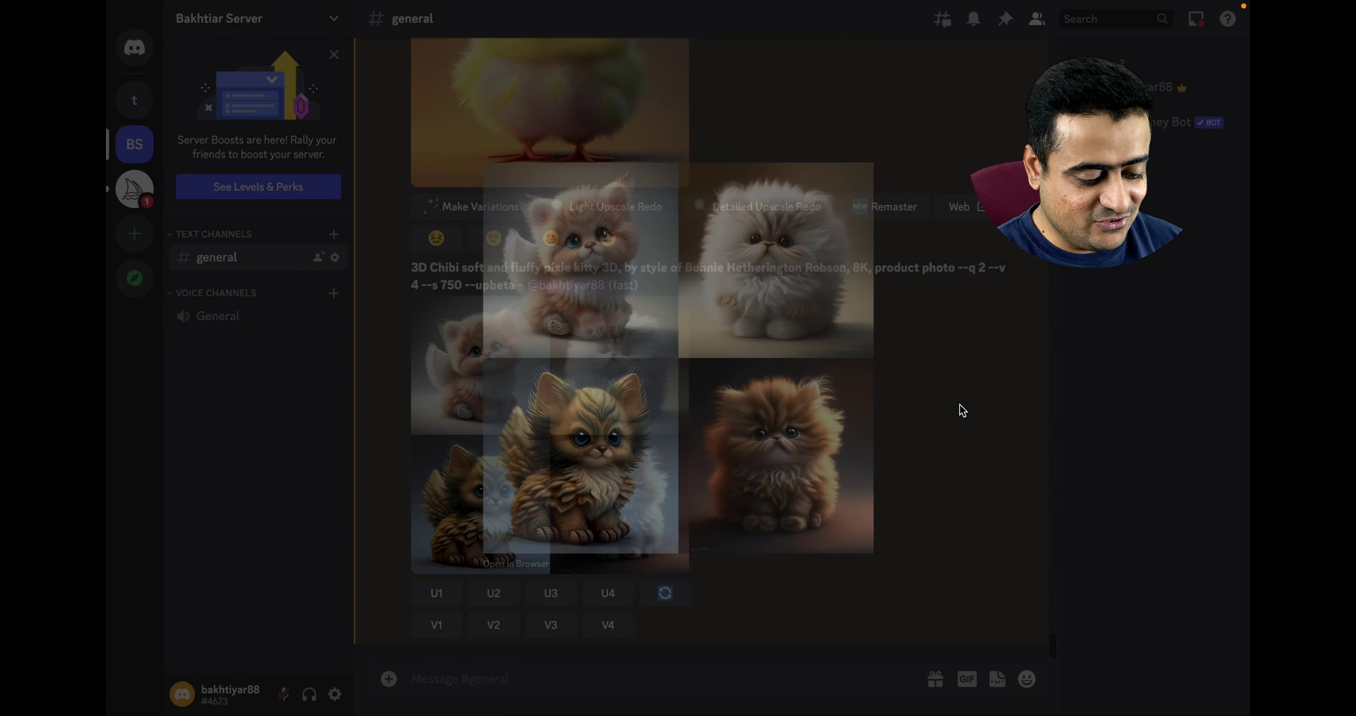
{"action": "left_click", "coordinate": [493, 451]}
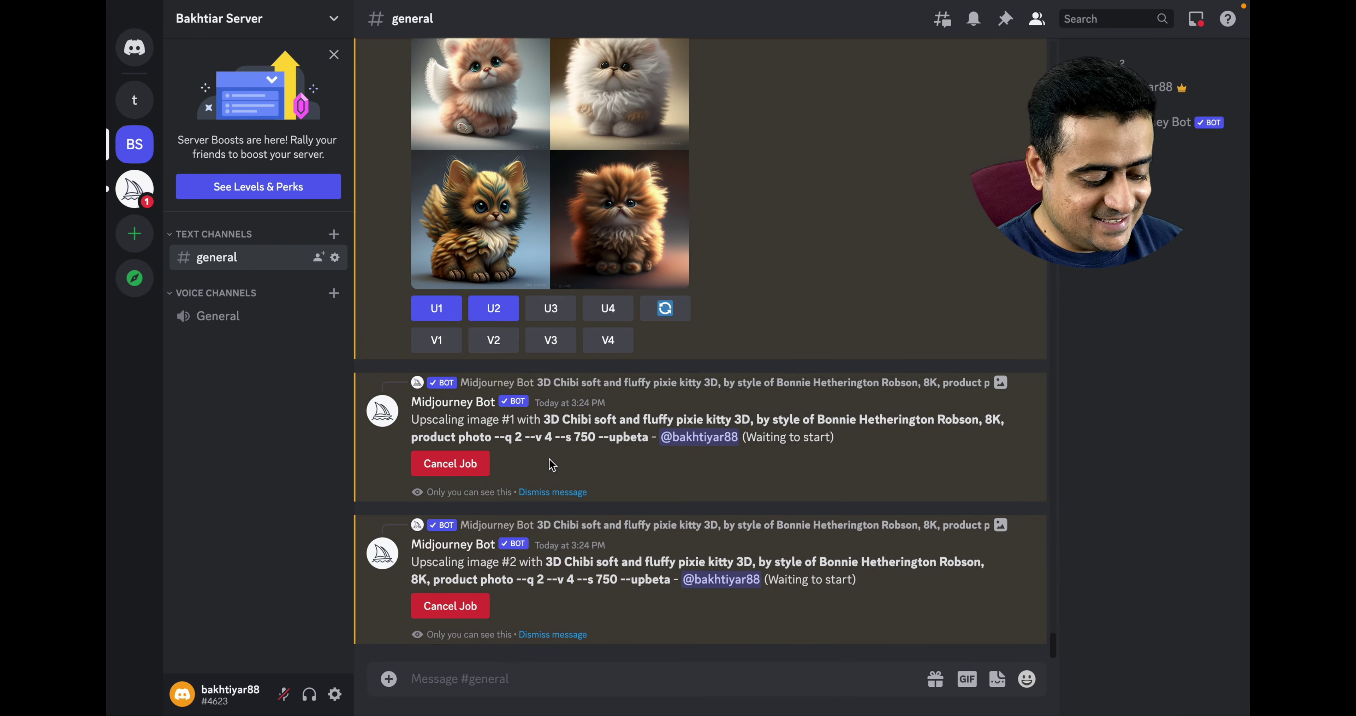
{"action": "left_click", "coordinate": [561, 310]}
{"action": "left_click", "coordinate": [618, 308]}
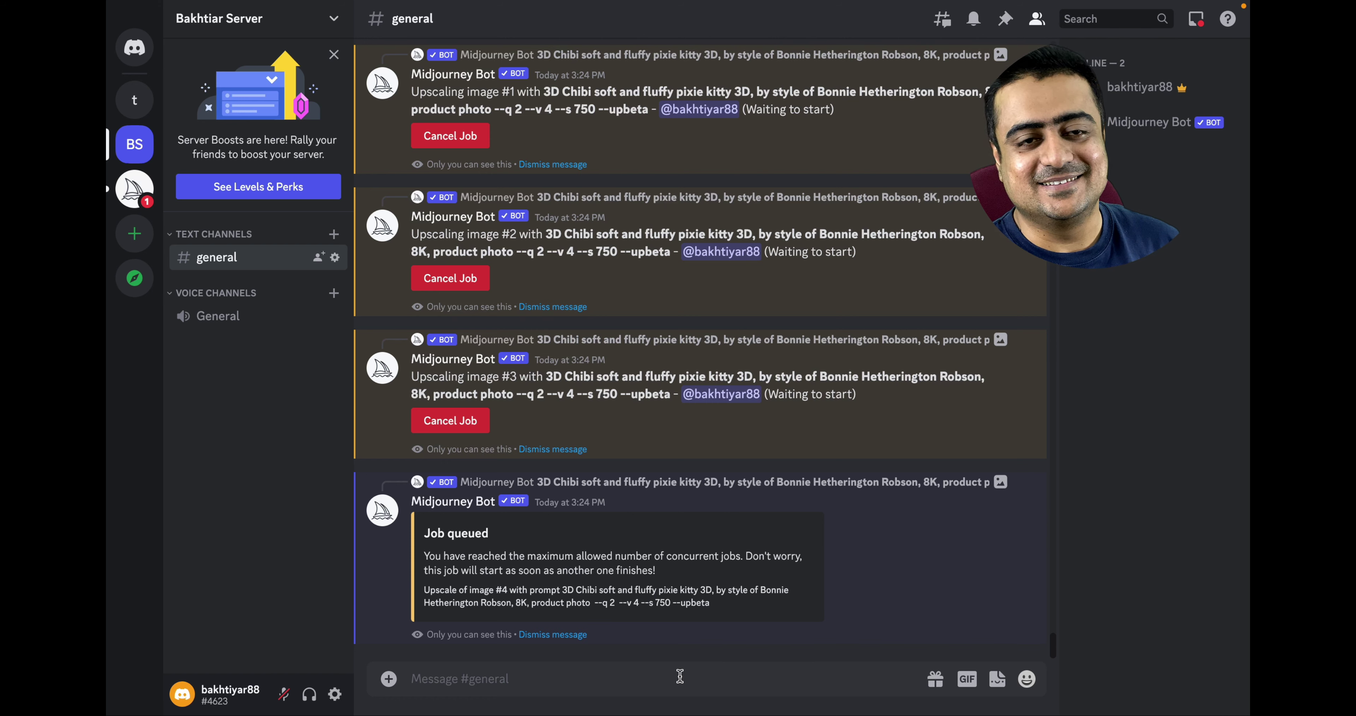
Step: Paste the Pixar puppy prompt into /imagine, replace the puppy words with 'cute happy duck', and submit
{"action": "type", "text": "/"}
{"action": "key", "text": "Return"}
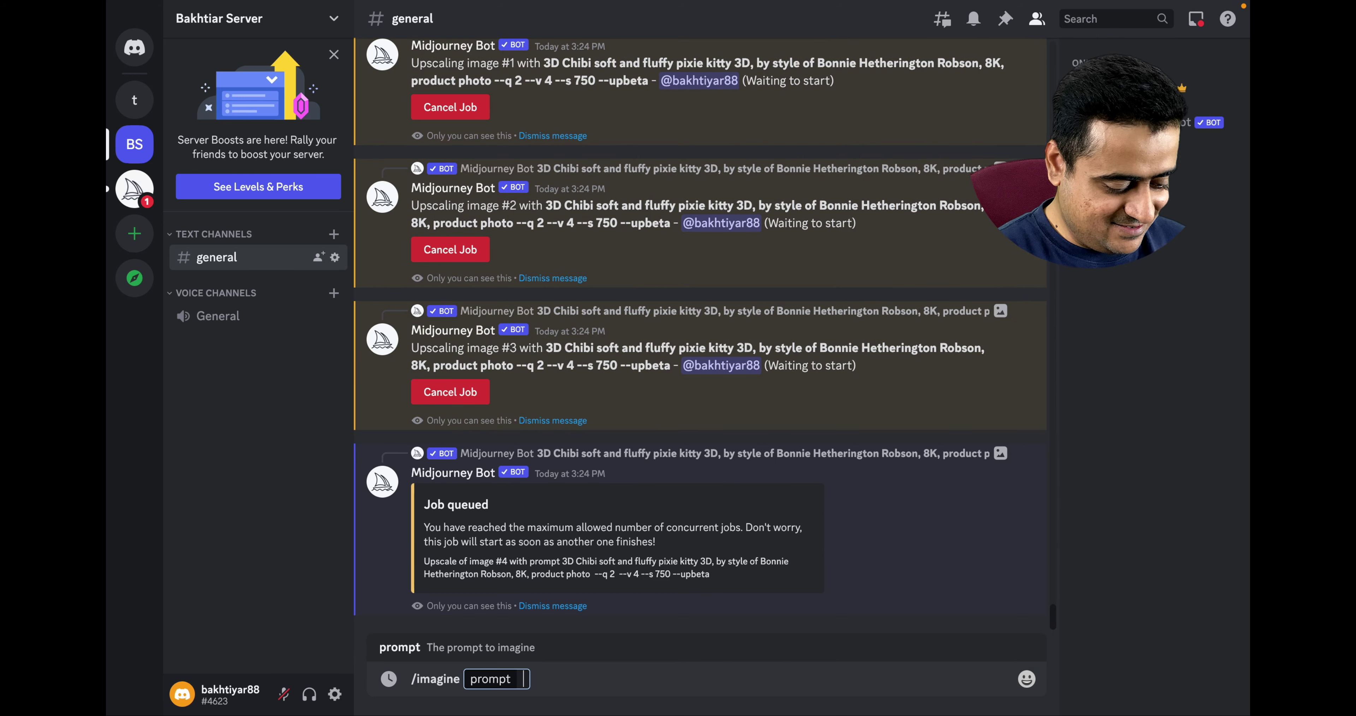
{"action": "type", "text": "a super cute baby pixar style puppy with [happy puppy,] shiny snowwhite fluffy, big bright eyes, fluffy tail, wearing a cyan orange sweater, wearing cyan orange a hat and sunglasses, smile,delicate and fine, fairy tales, incredibly high detailed, pixar style, bright color , natural light, simple background with pure color,5 and octane render, trending on artstation, gorgeous,ultra wide angle, 8k,hd realistic, 8k hd realistic"}
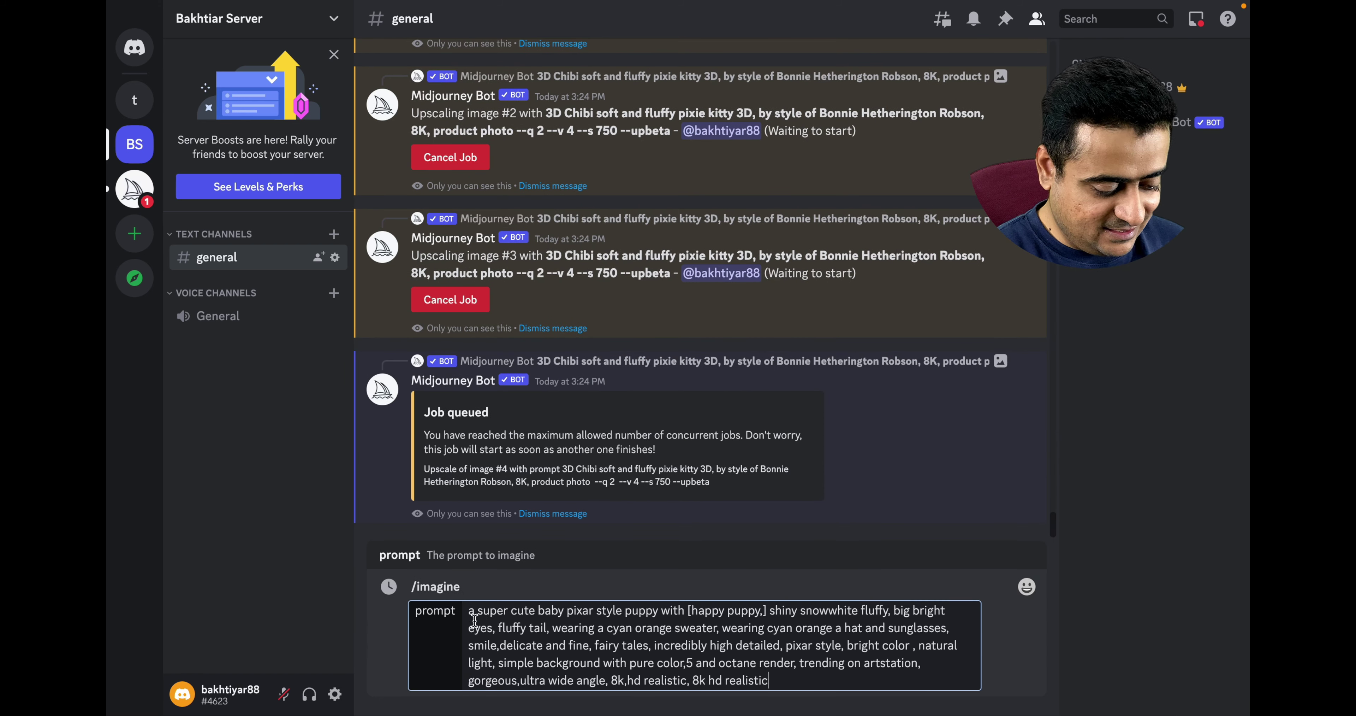
{"action": "left_click_drag", "start_coordinate": [470, 614], "coordinate": [659, 610]}
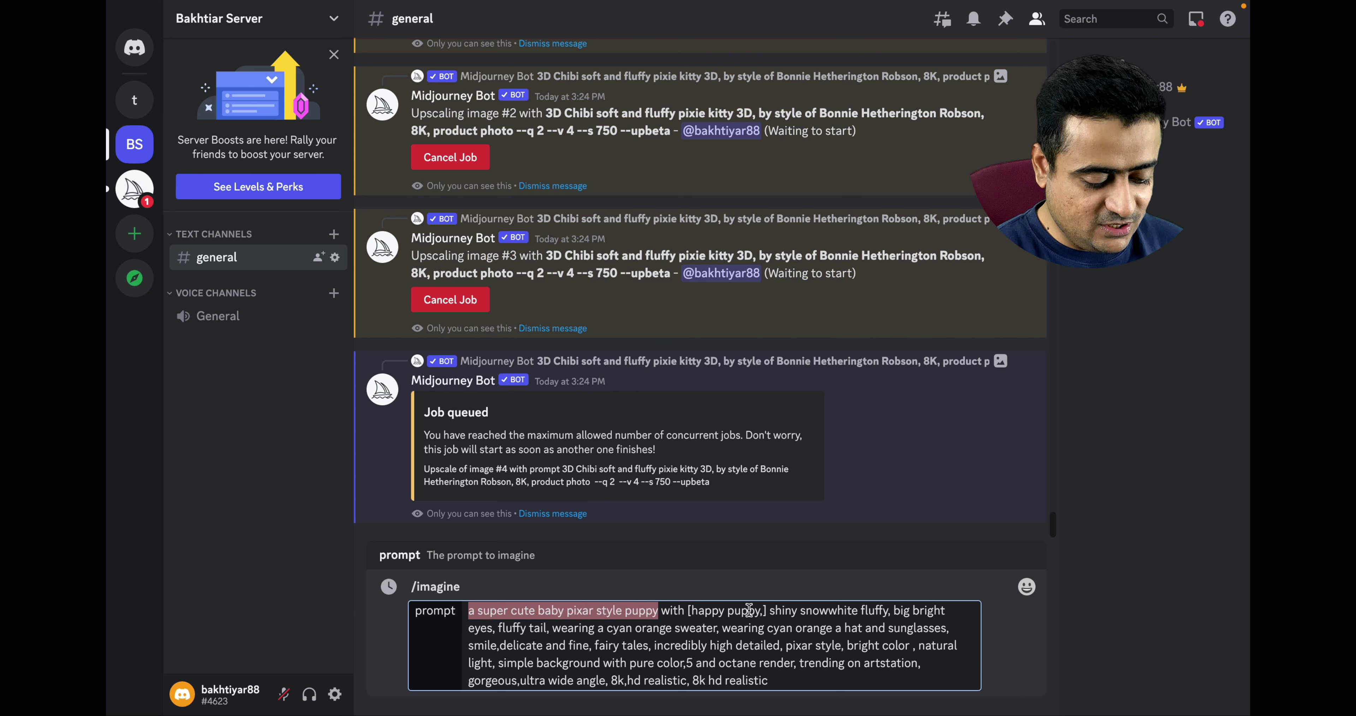
{"action": "left_click_drag", "start_coordinate": [769, 610], "coordinate": [625, 610]}
{"action": "key", "text": "BackSpace"}
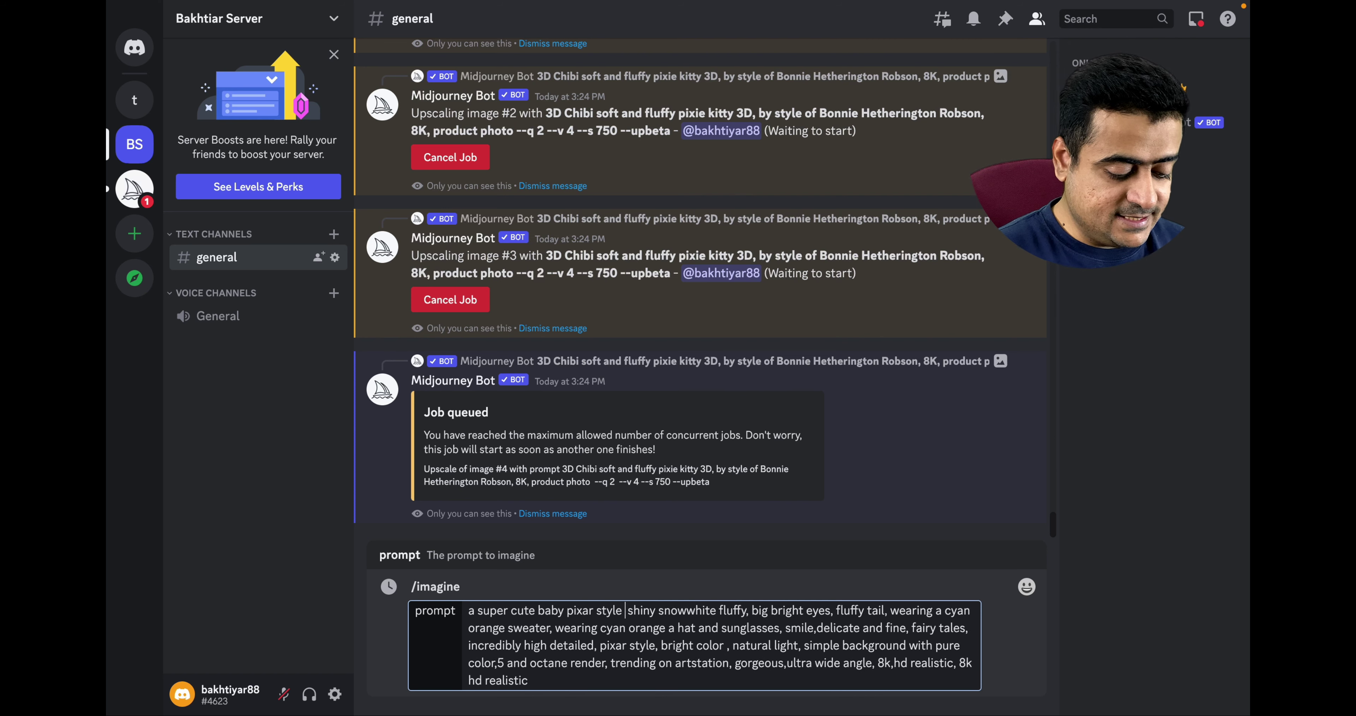
{"action": "type", "text": "cute happy duck"}
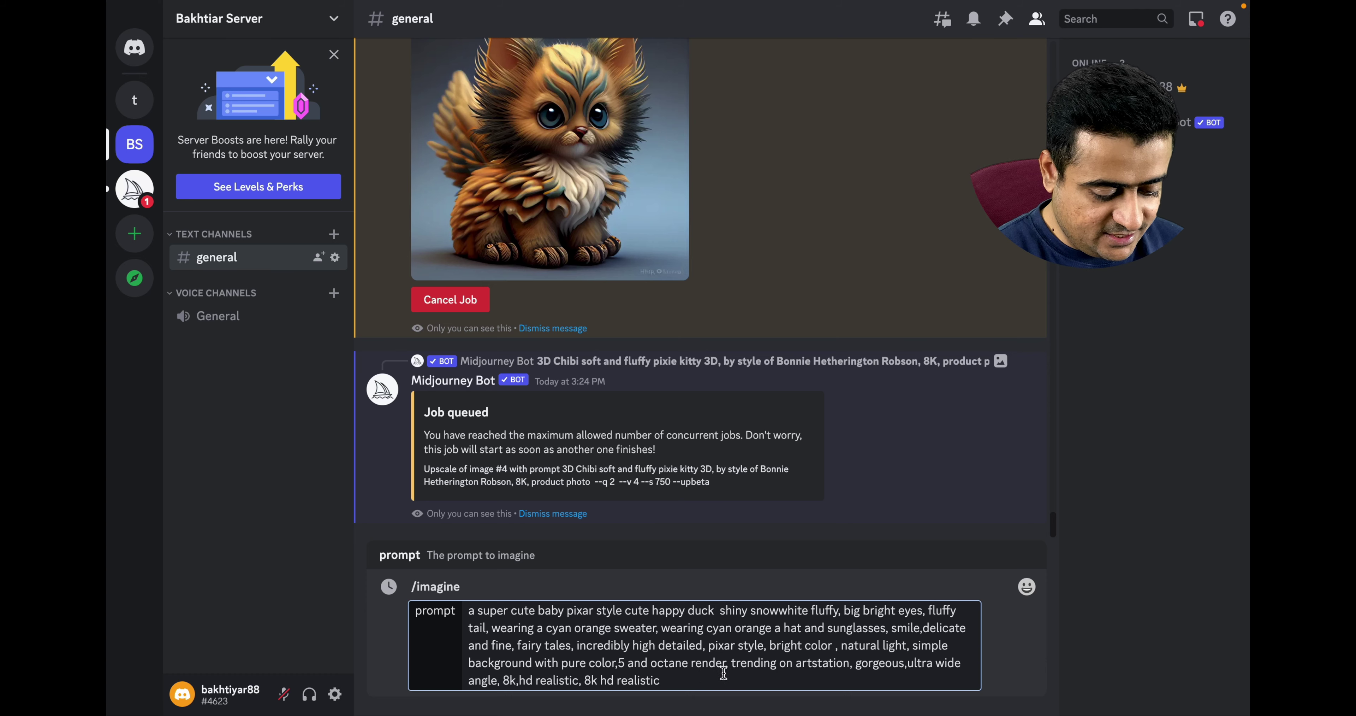
{"action": "key", "text": "Return"}
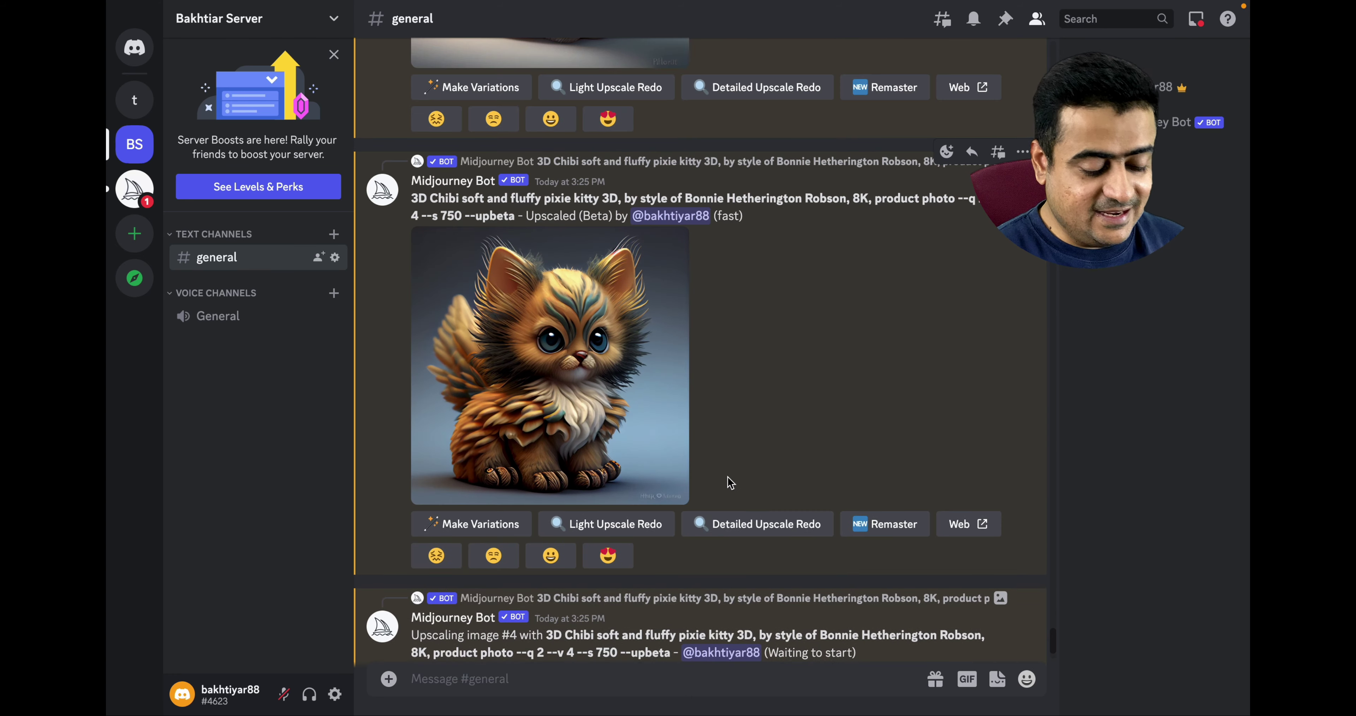
Step: View the winged kitty and earlier pink kitty upscales at full size
{"action": "left_click", "coordinate": [564, 305]}
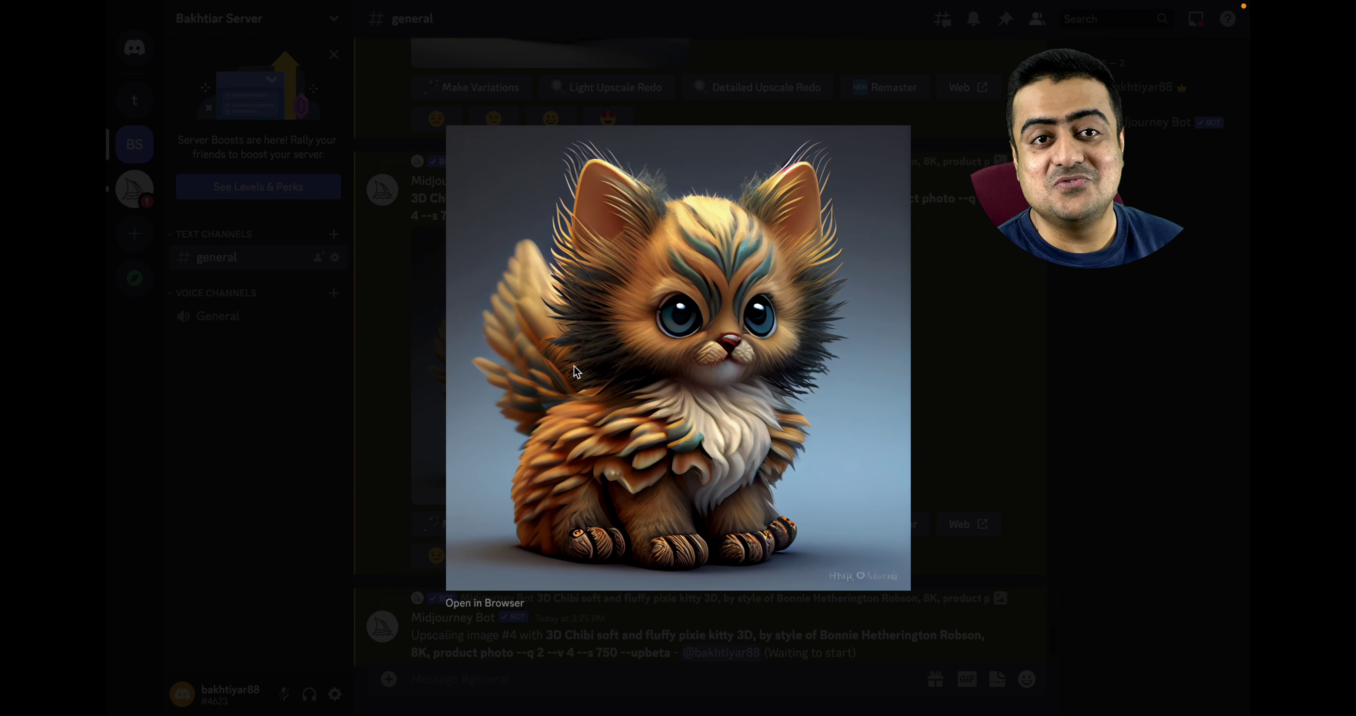
{"action": "left_click", "coordinate": [935, 405]}
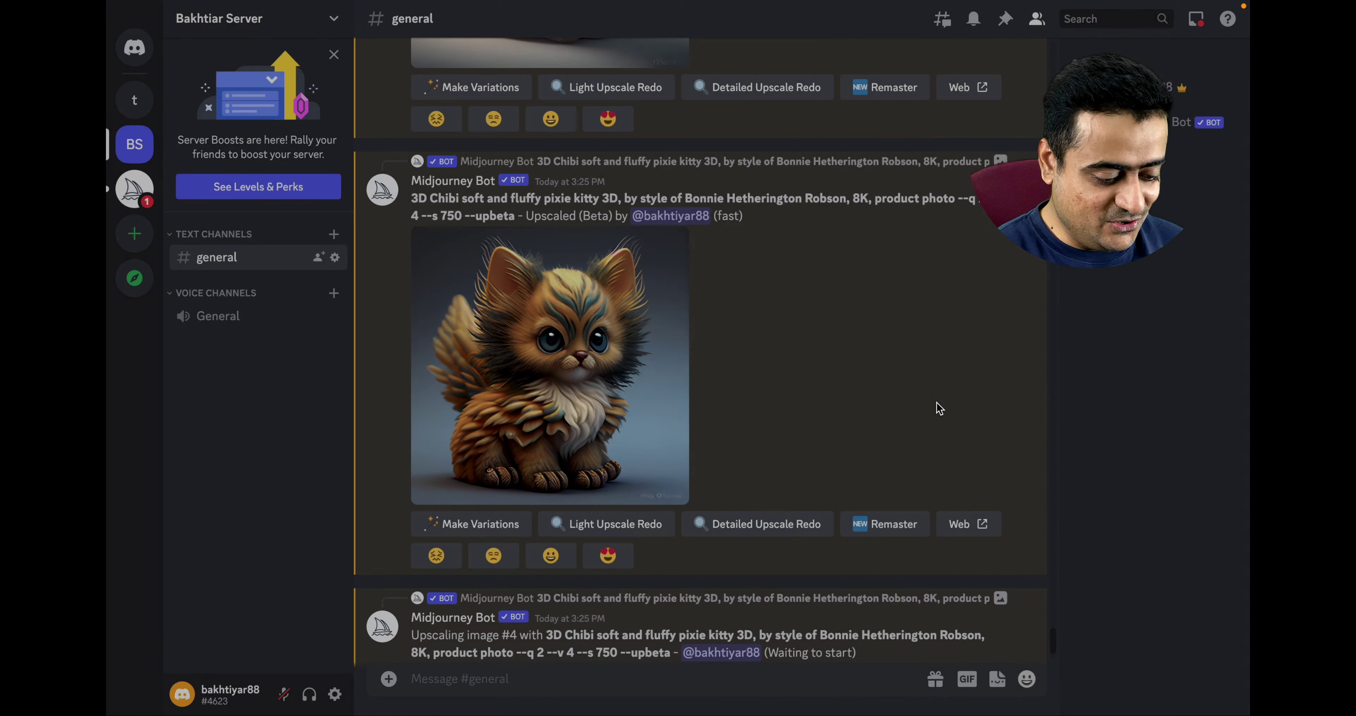
{"action": "scroll", "coordinate": [853, 408], "scroll_direction": "up", "scroll_amount": 5}
{"action": "scroll", "coordinate": [854, 408], "scroll_direction": "up", "scroll_amount": 1}
{"action": "left_click", "coordinate": [643, 340]}
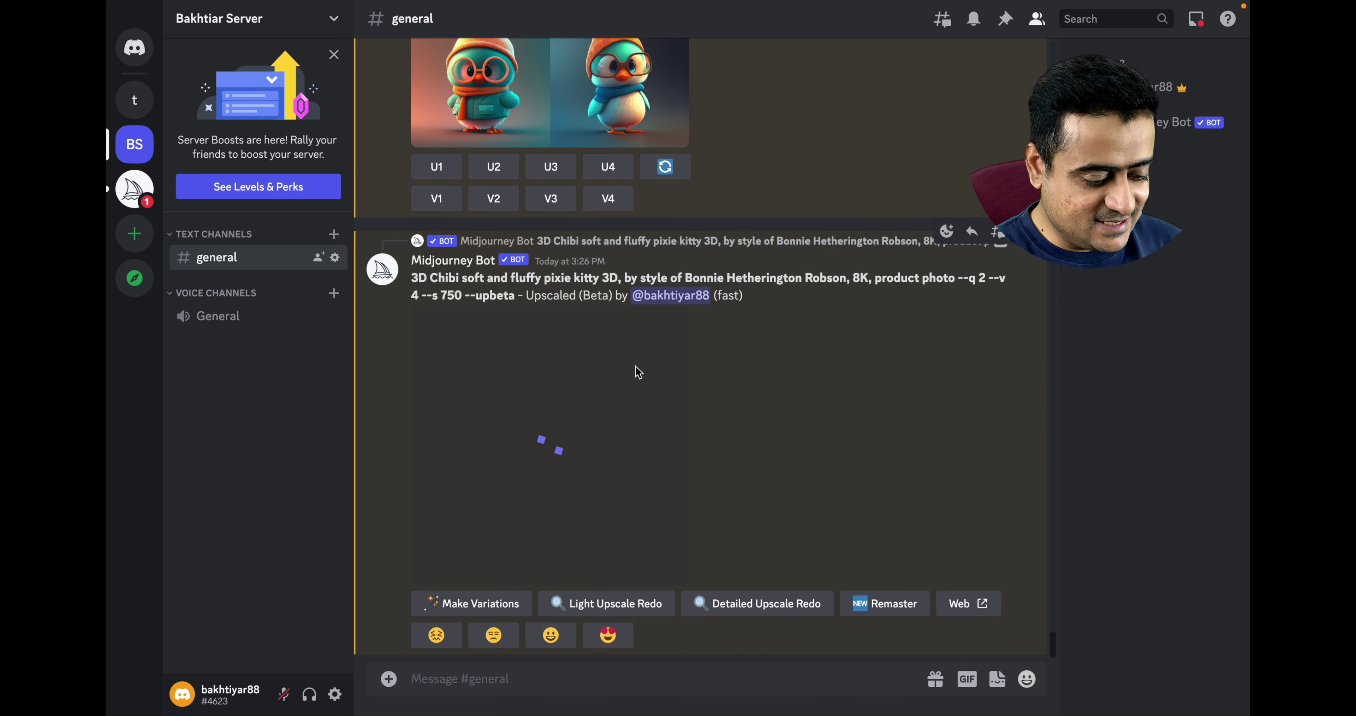
Step: Preview the duck grid, then enlarge the upscaled fluffy orange kitty image
{"action": "scroll", "coordinate": [635, 372], "scroll_direction": "up", "scroll_amount": 5}
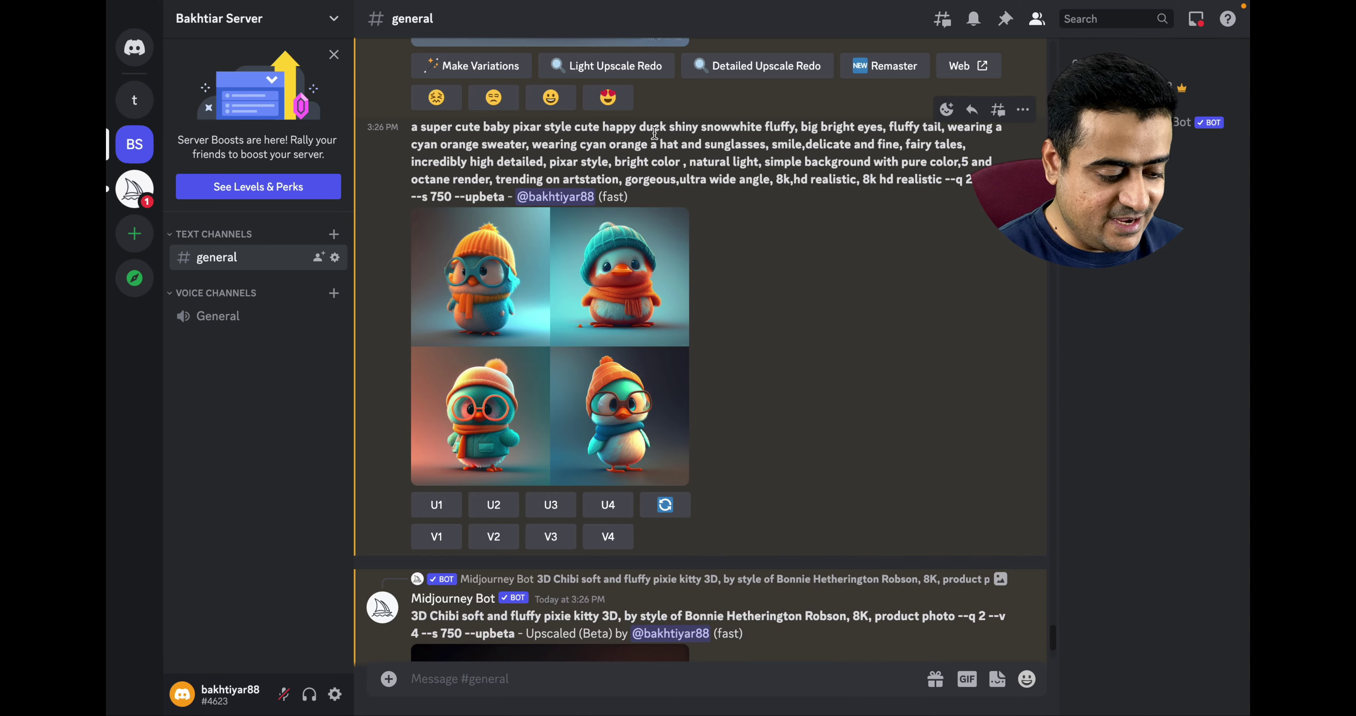
{"action": "left_click", "coordinate": [574, 307]}
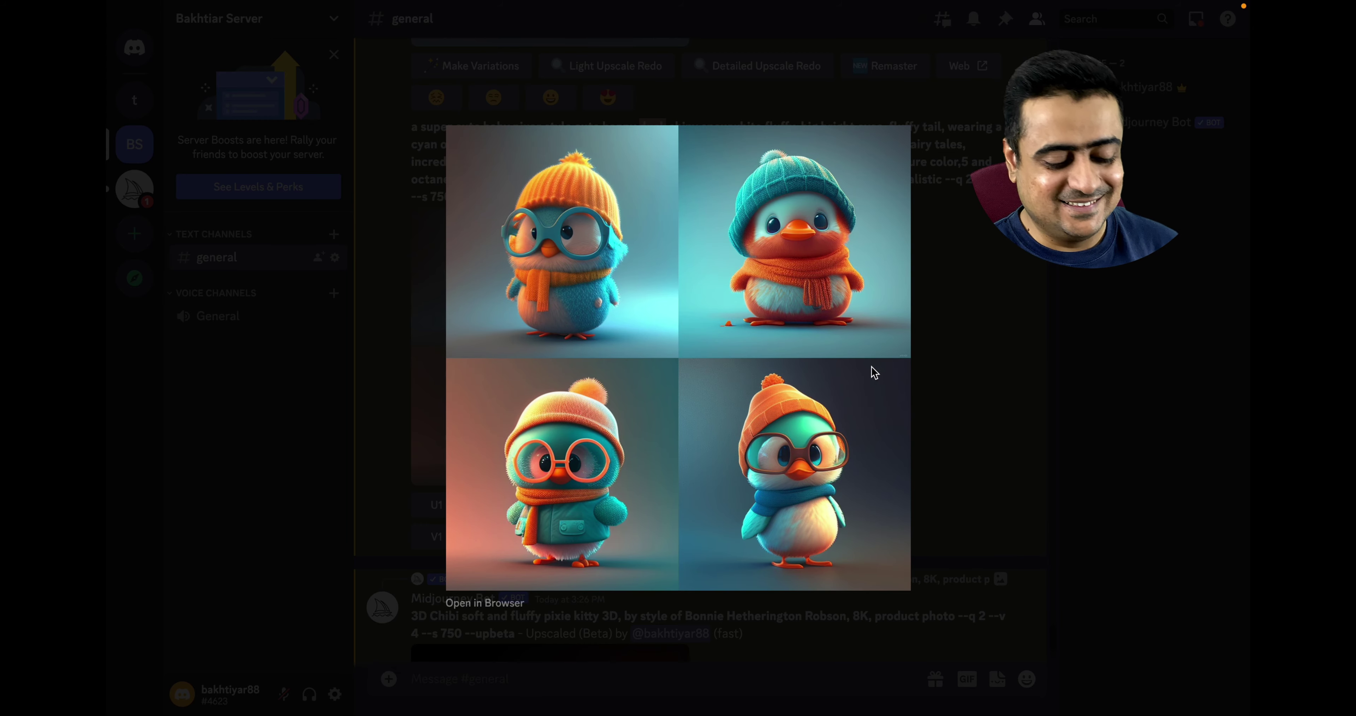
{"action": "key", "text": "Escape"}
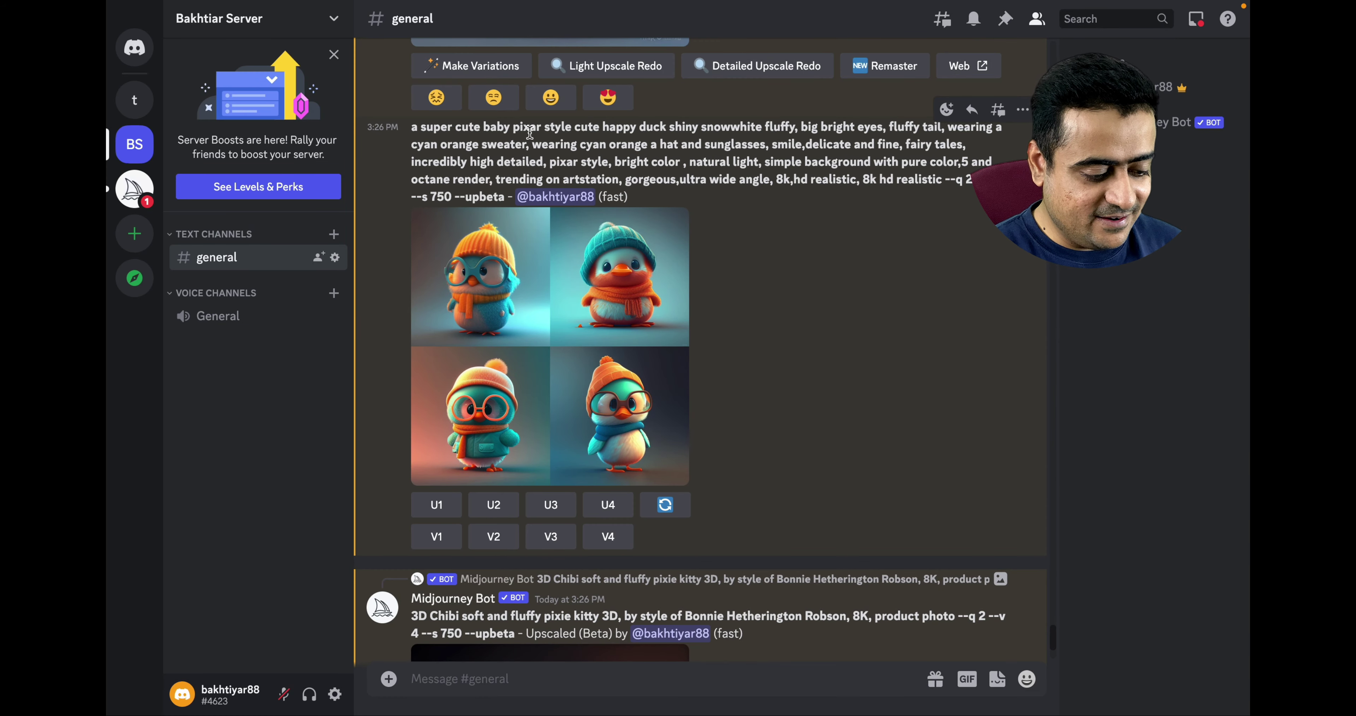
{"action": "left_click_drag", "start_coordinate": [537, 127], "coordinate": [692, 128]}
{"action": "scroll", "coordinate": [771, 453], "scroll_direction": "down", "scroll_amount": 5}
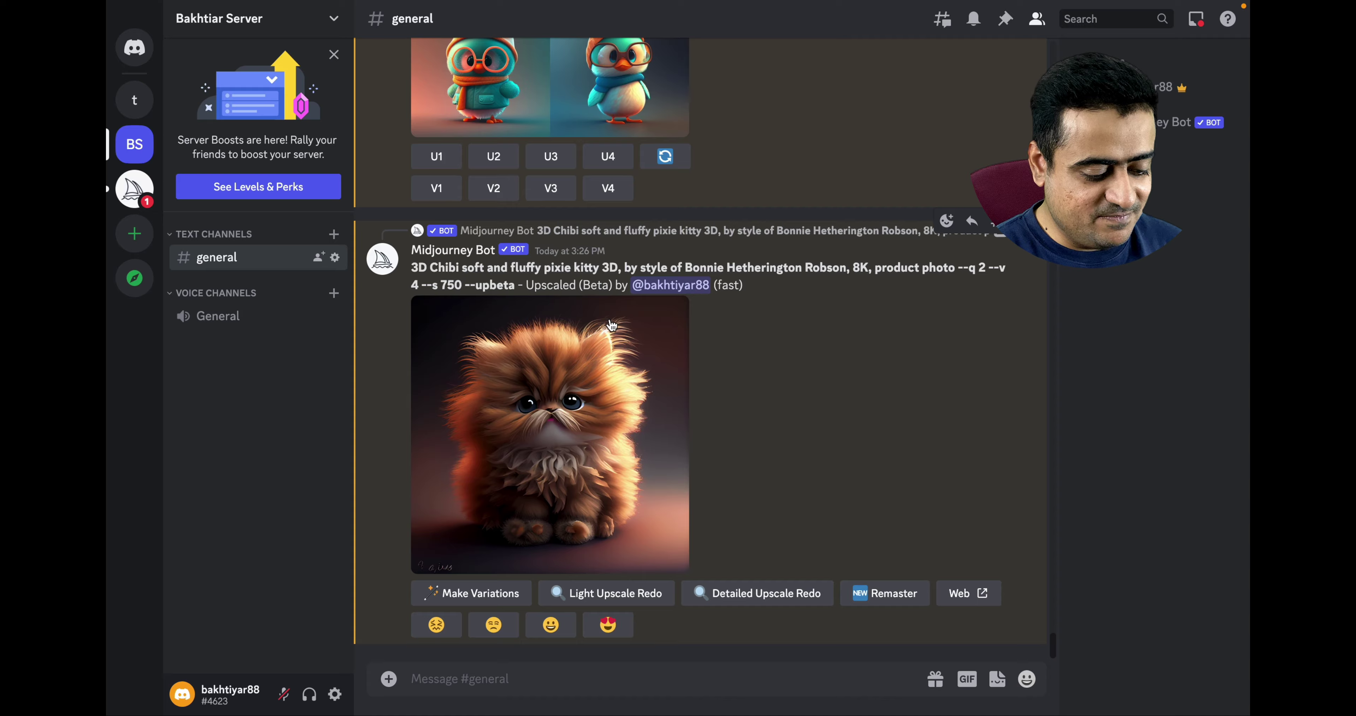
{"action": "left_click", "coordinate": [614, 388]}
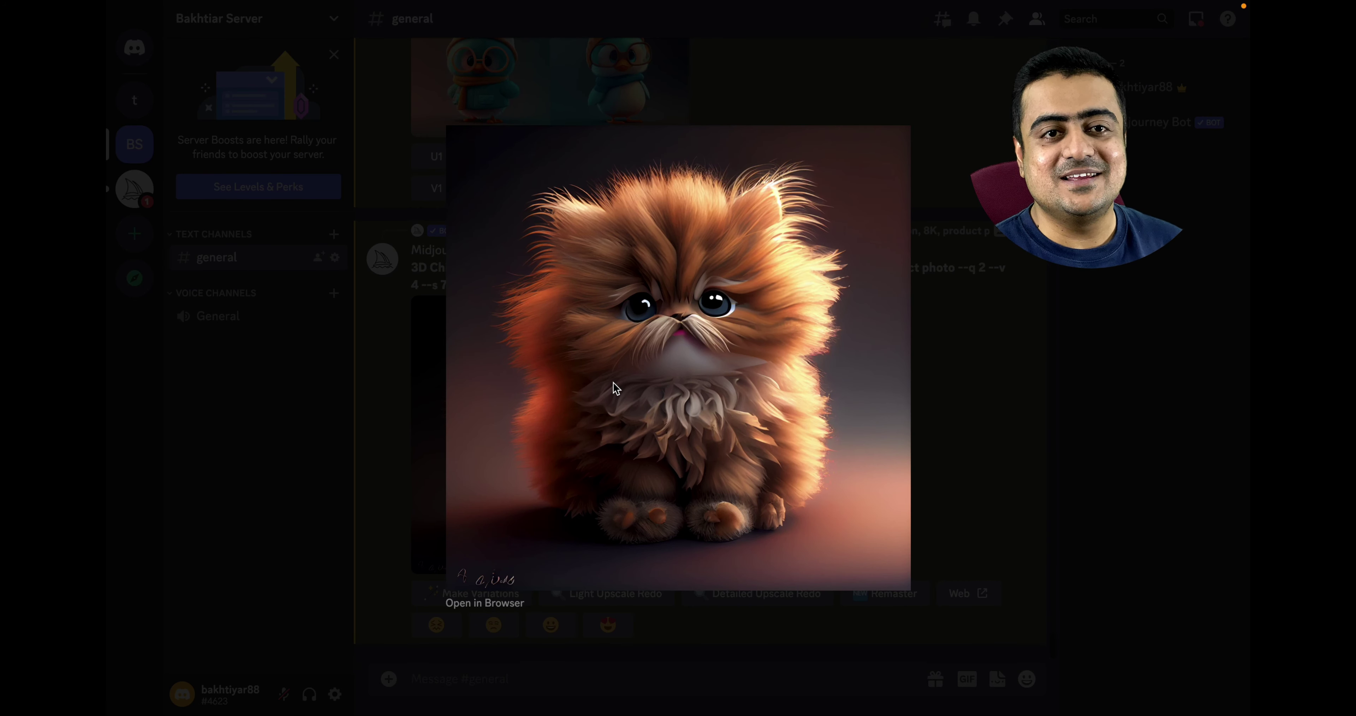